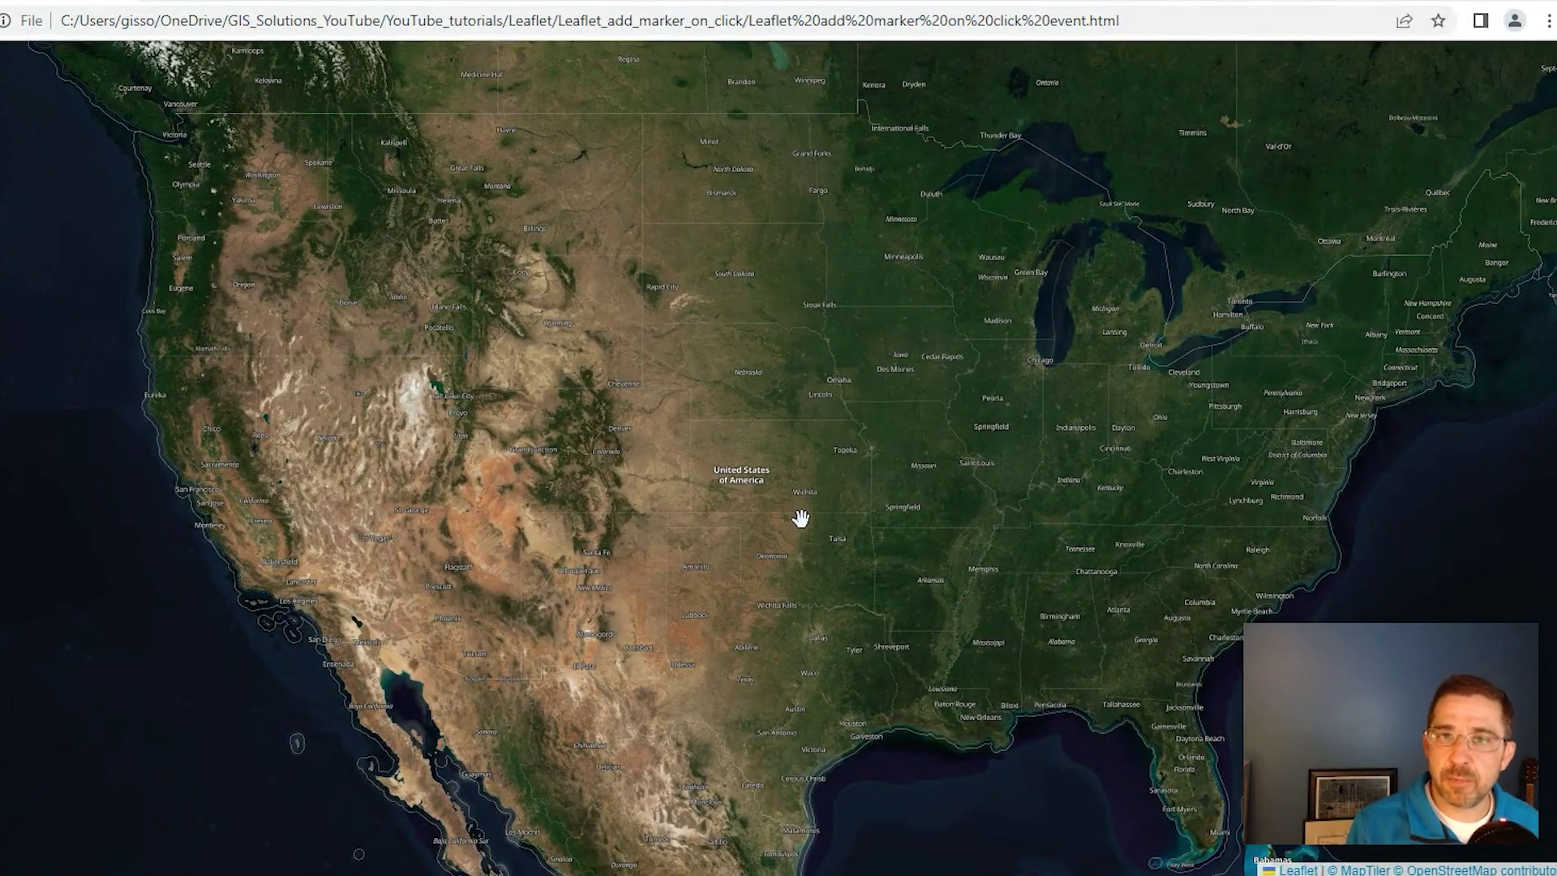
scroll(801, 519, "up", 1)
Drop three blue markers on the satellite map, the first one near Wichita.
left_click(833, 495)
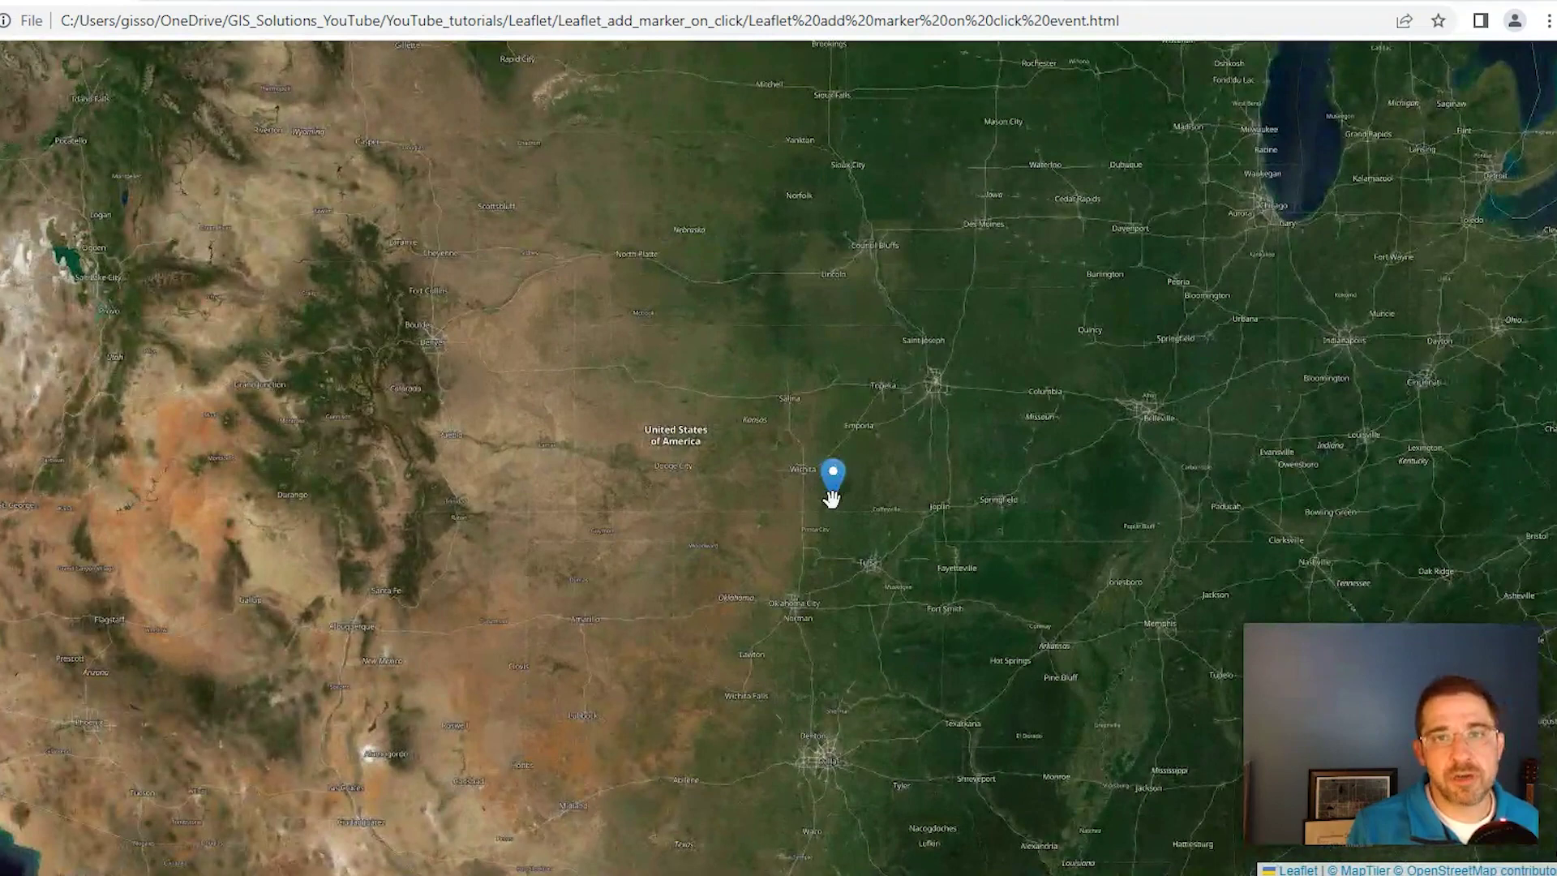
left_click(746, 472)
left_click(700, 537)
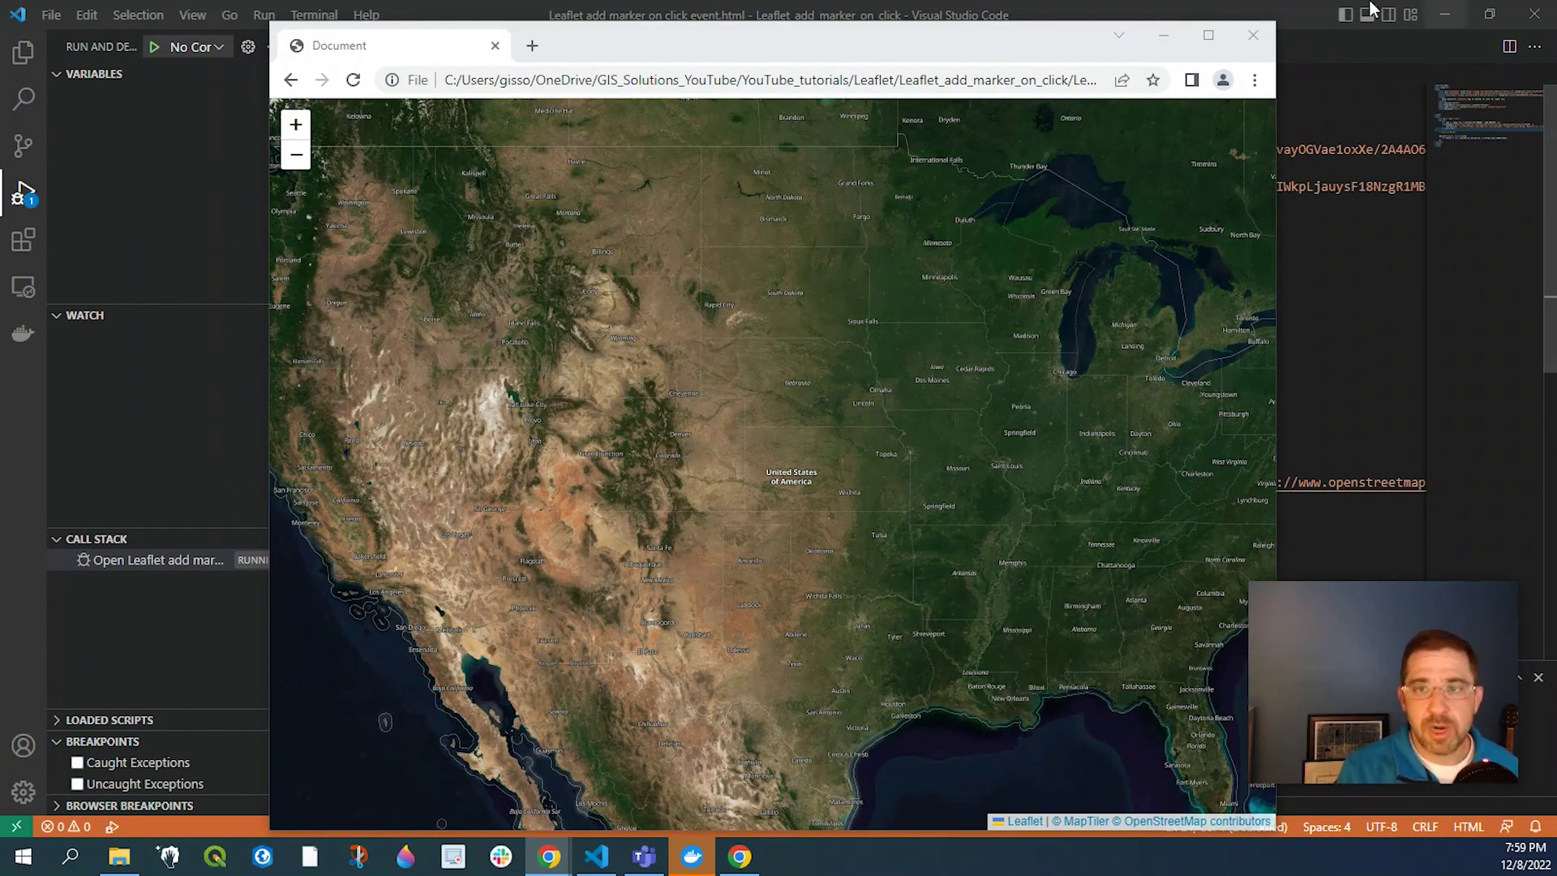
Minimize Chrome and put the cursor on empty line 25 of the script in VS Code.
left_click(1157, 40)
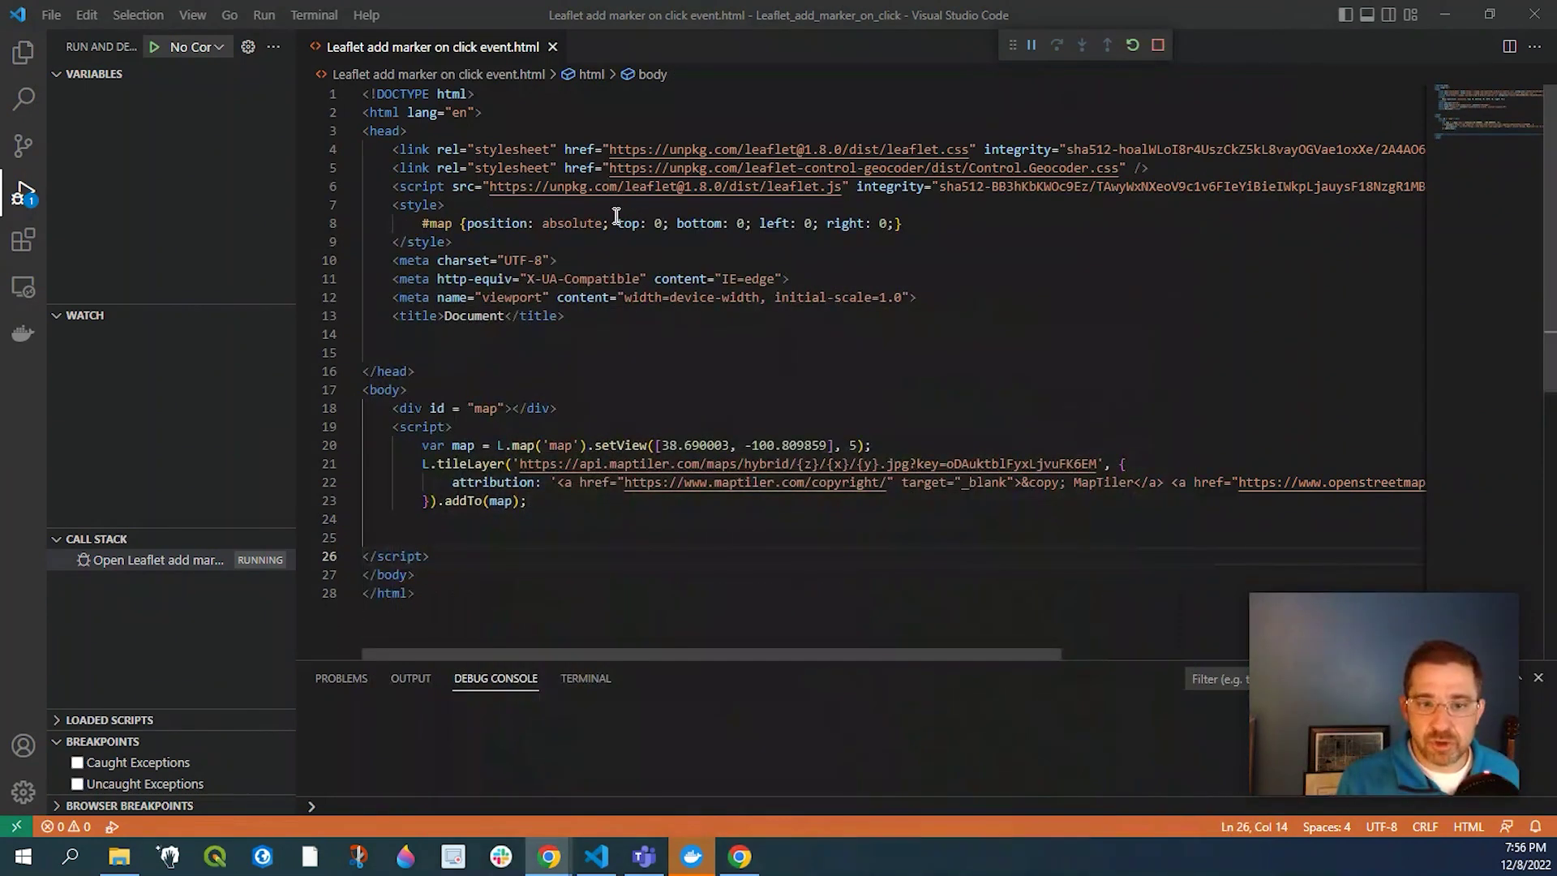
scroll(622, 308, "down", 1)
scroll(622, 308, "up", 1)
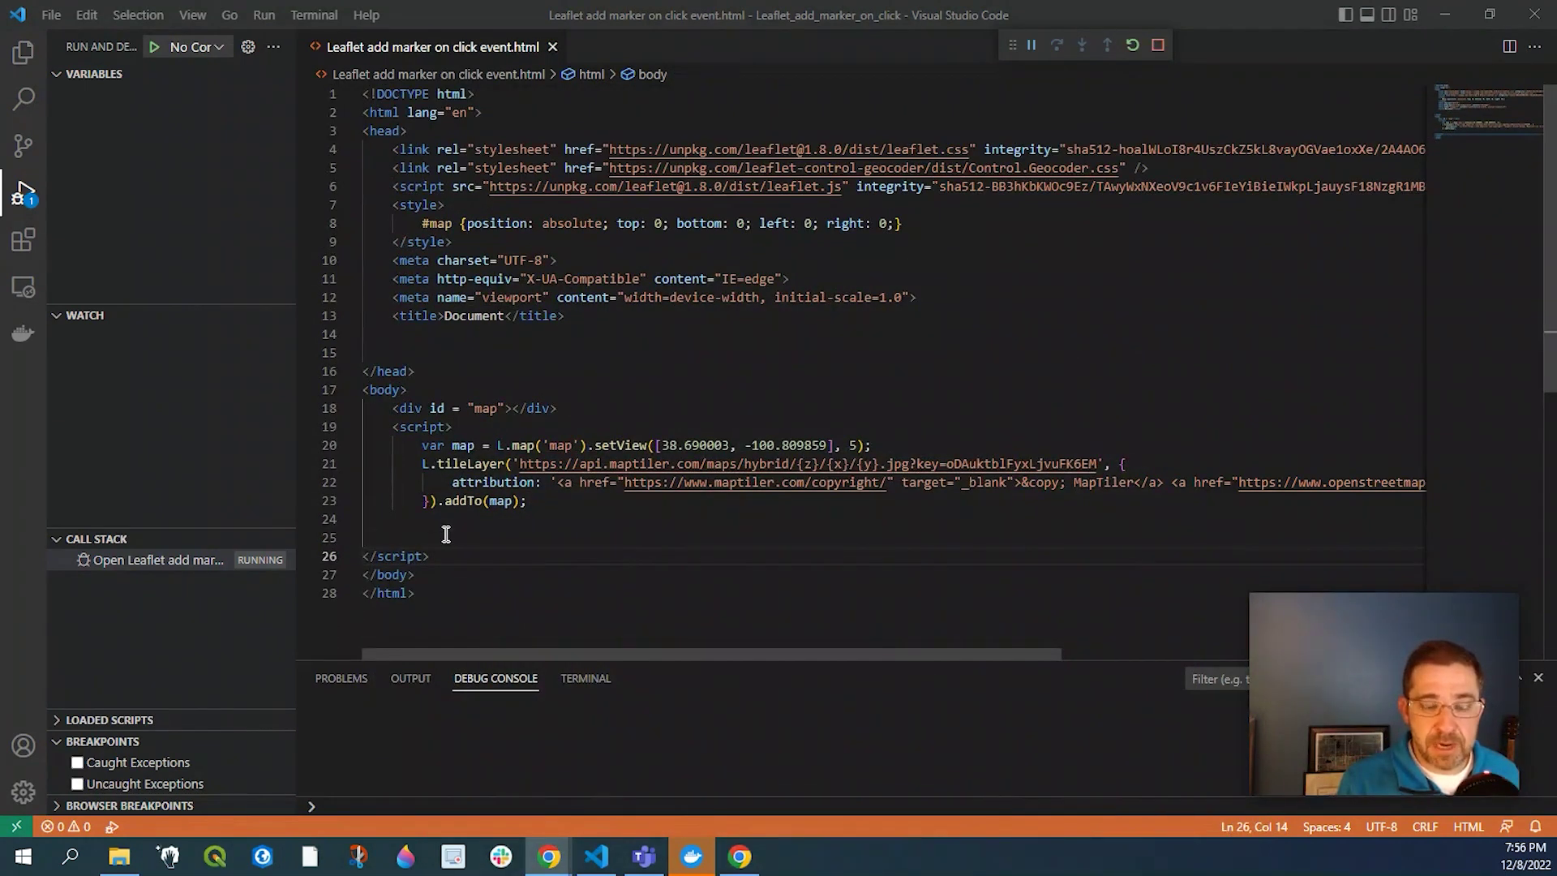
left_click(446, 536)
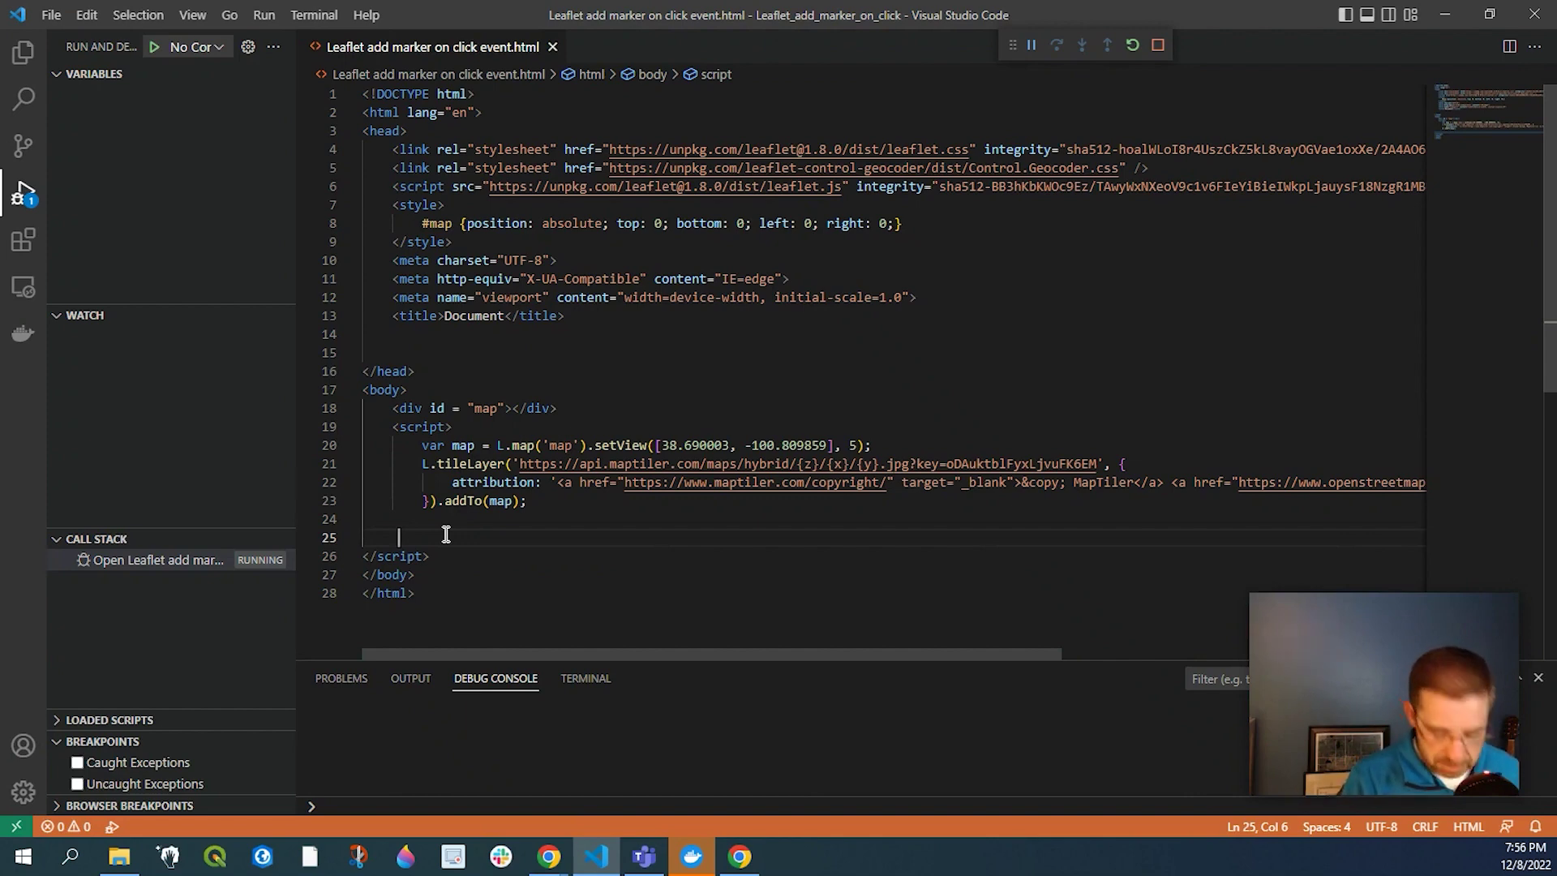
type("// ")
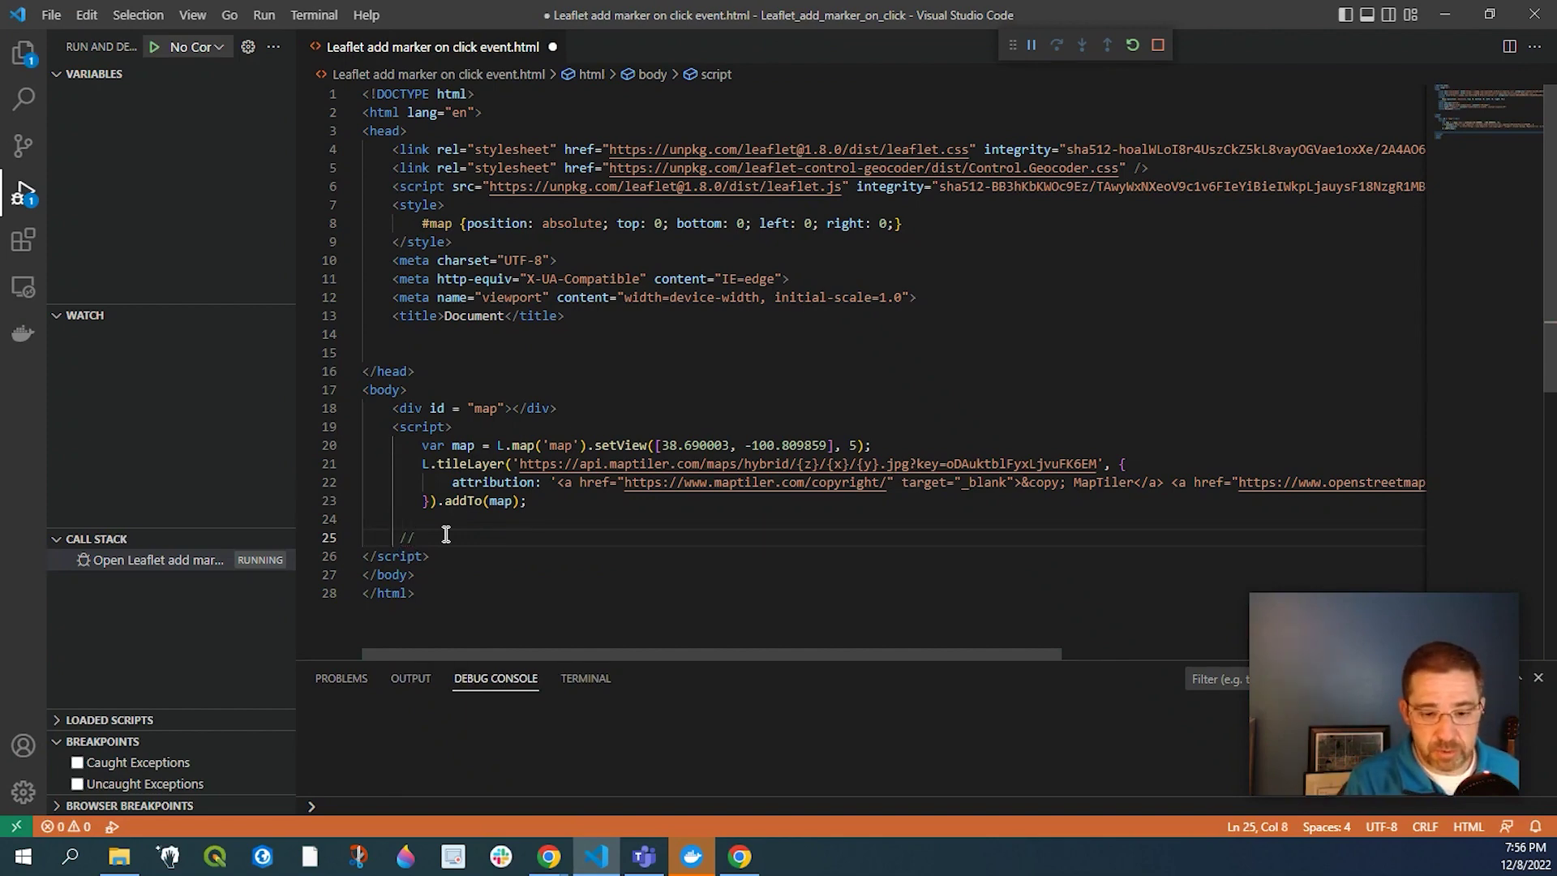
type("OnCli")
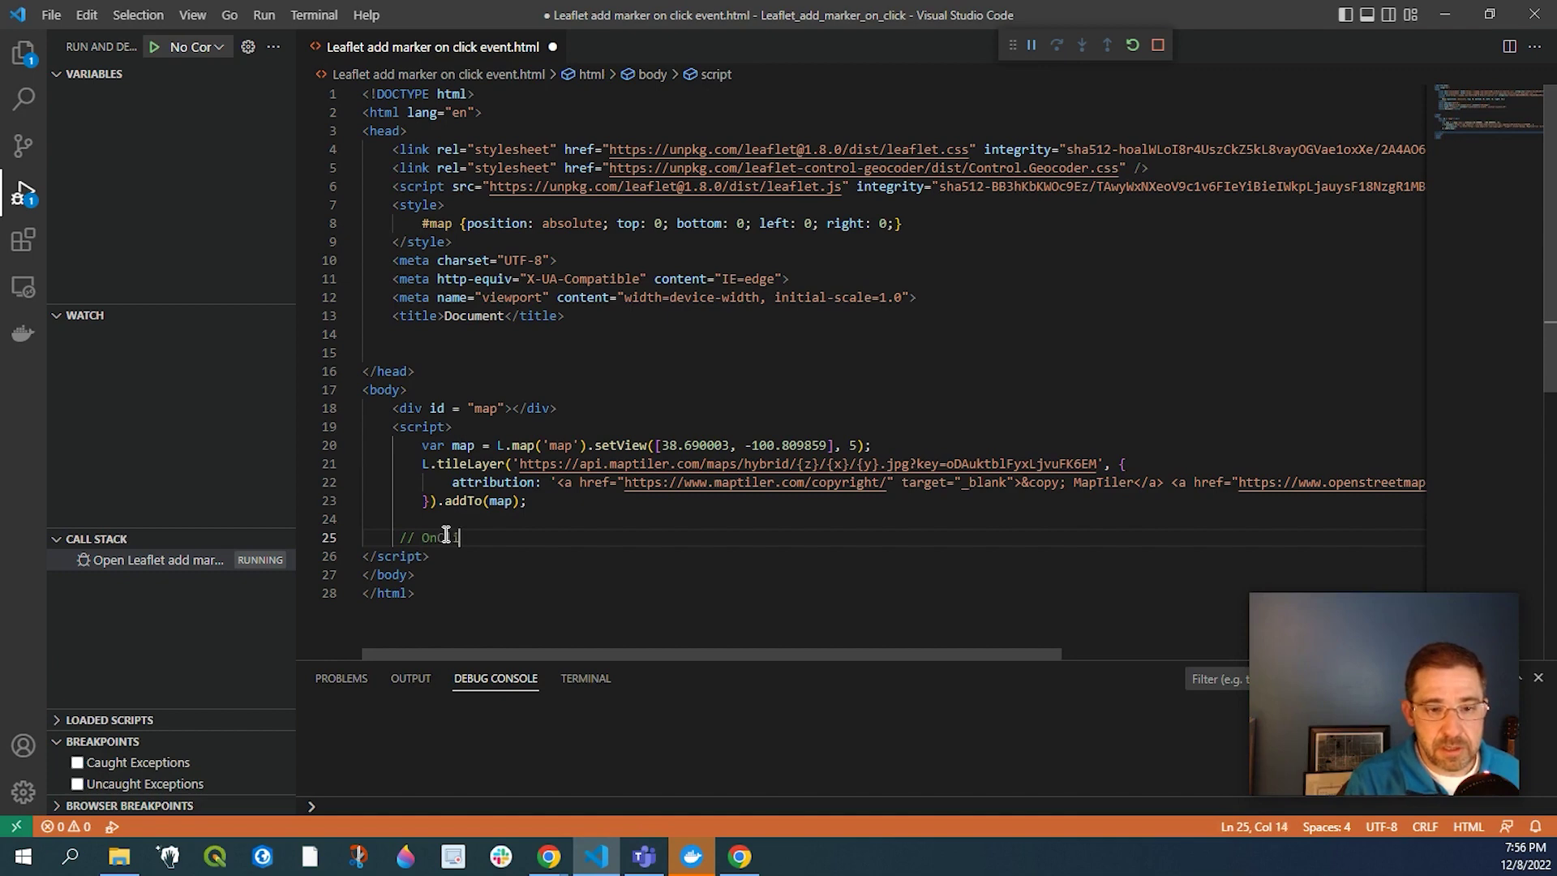
type("ck Marker")
Add the // OnClick Marker comment, a blank line, and an empty map.on("click", function(e){ }) handler.
key("Return")
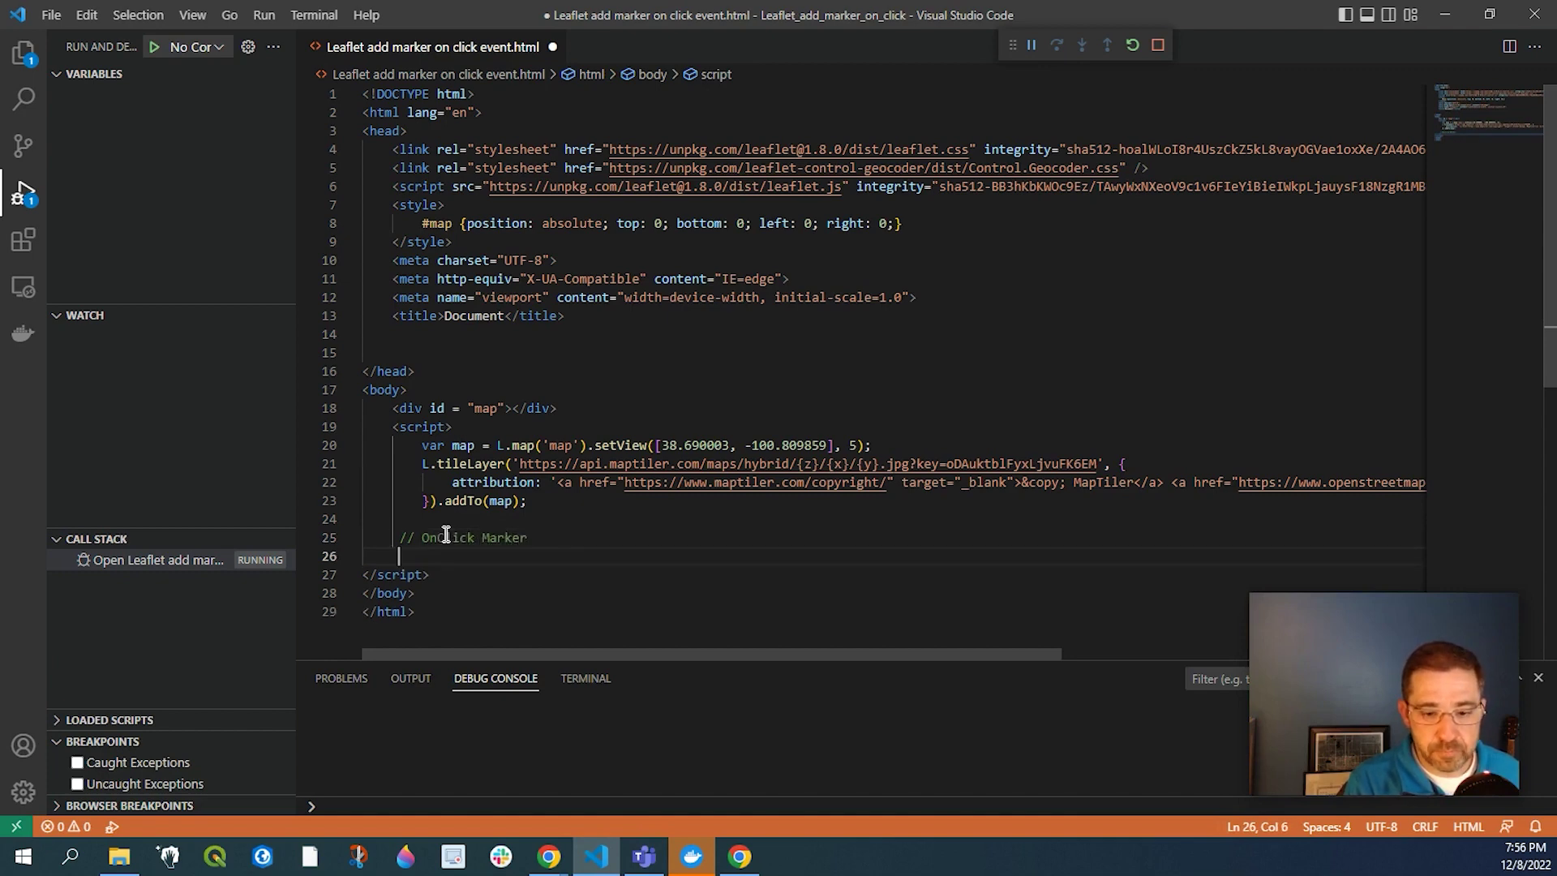
key("Return")
type("map.")
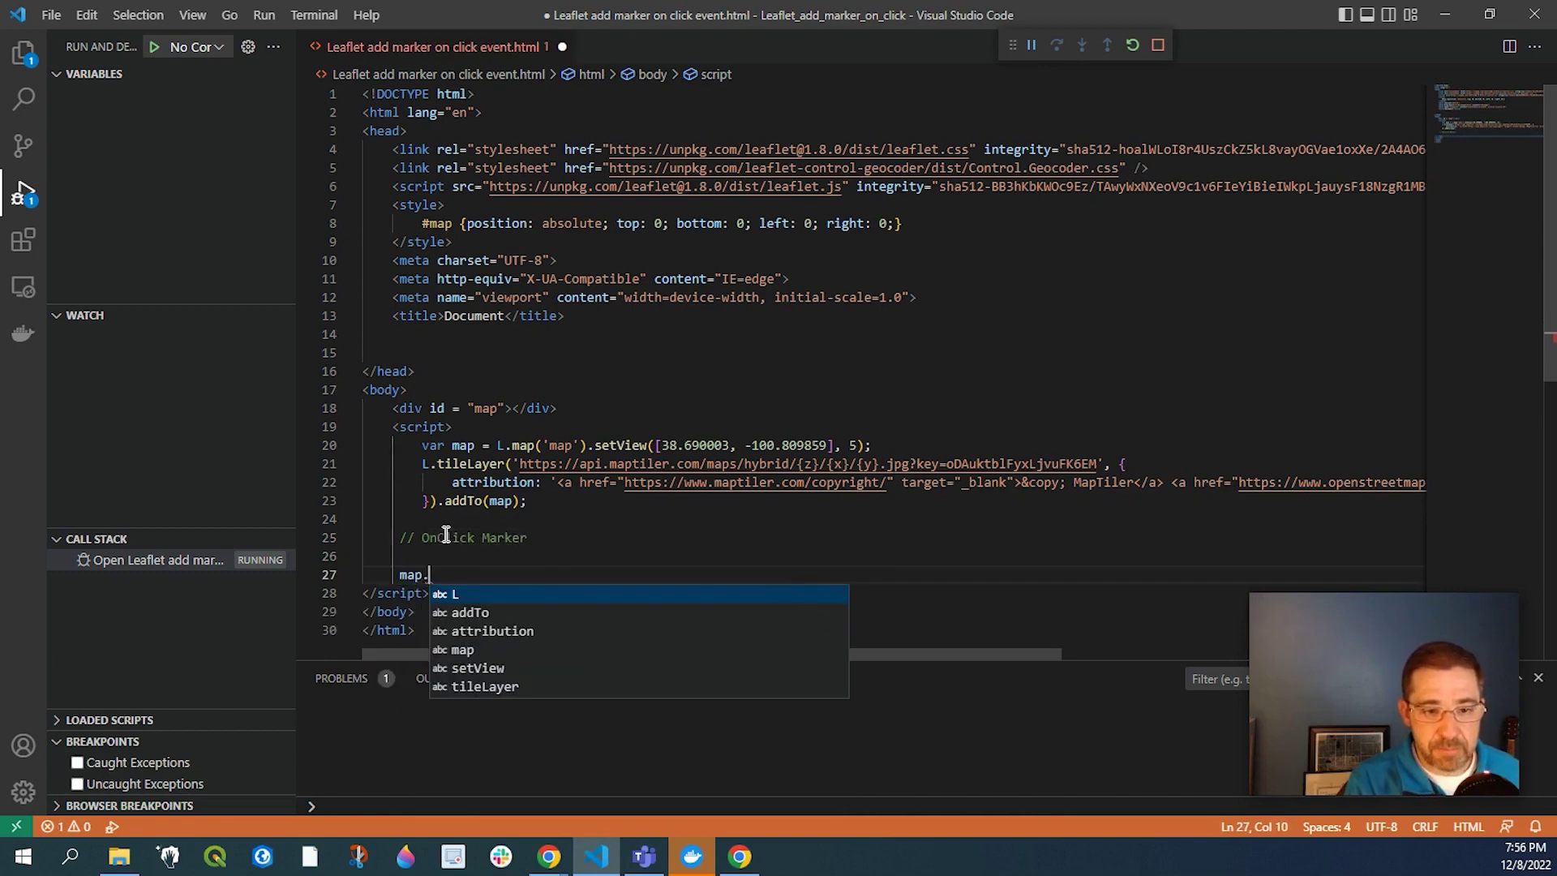
type("on")
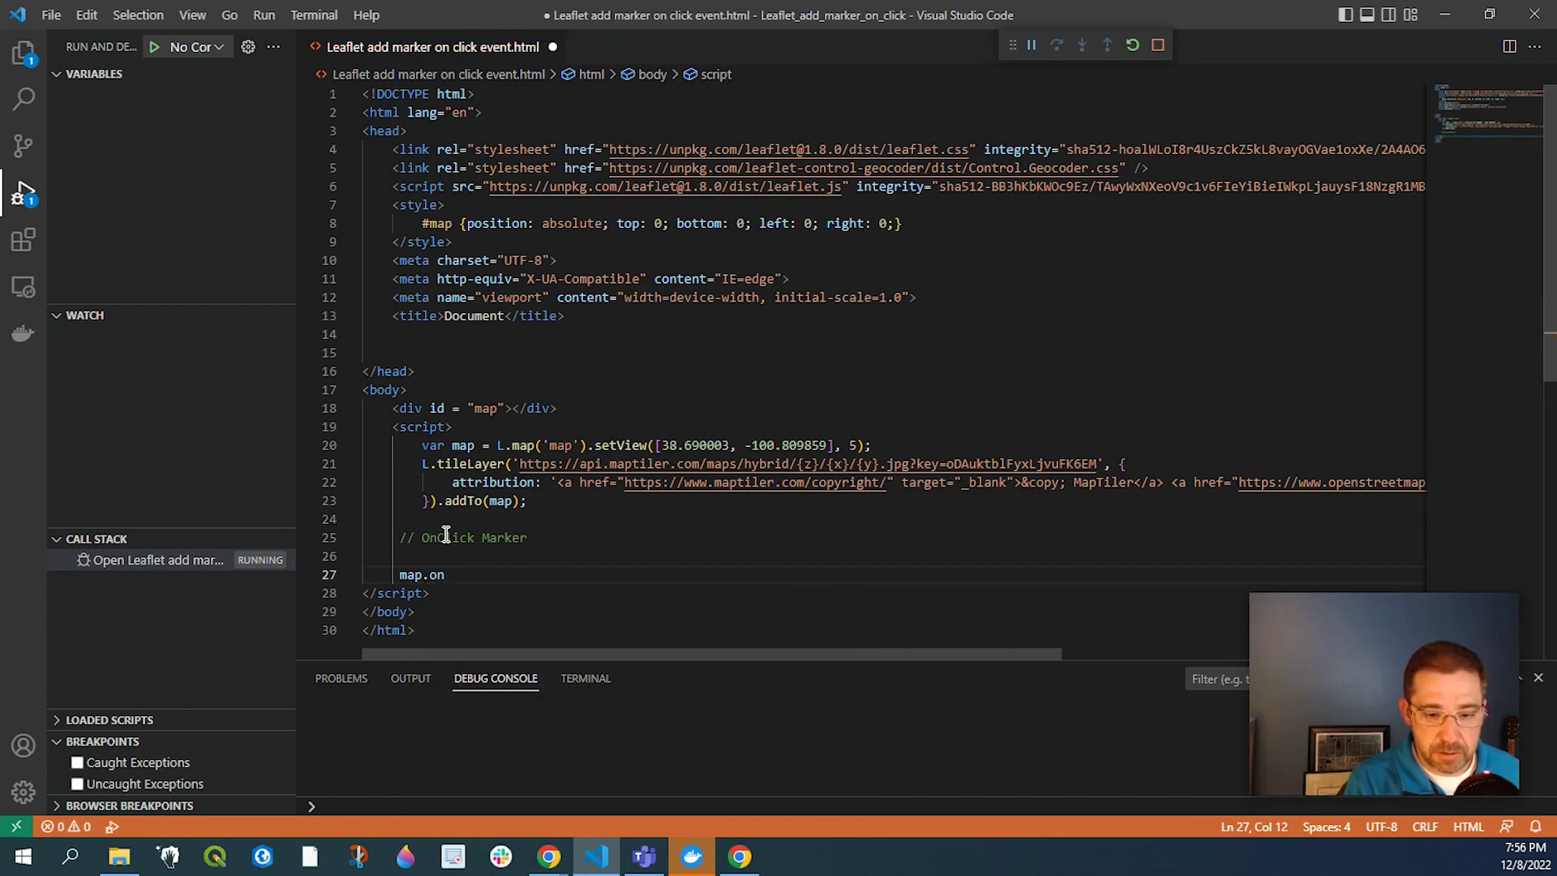
type("(\"cli")
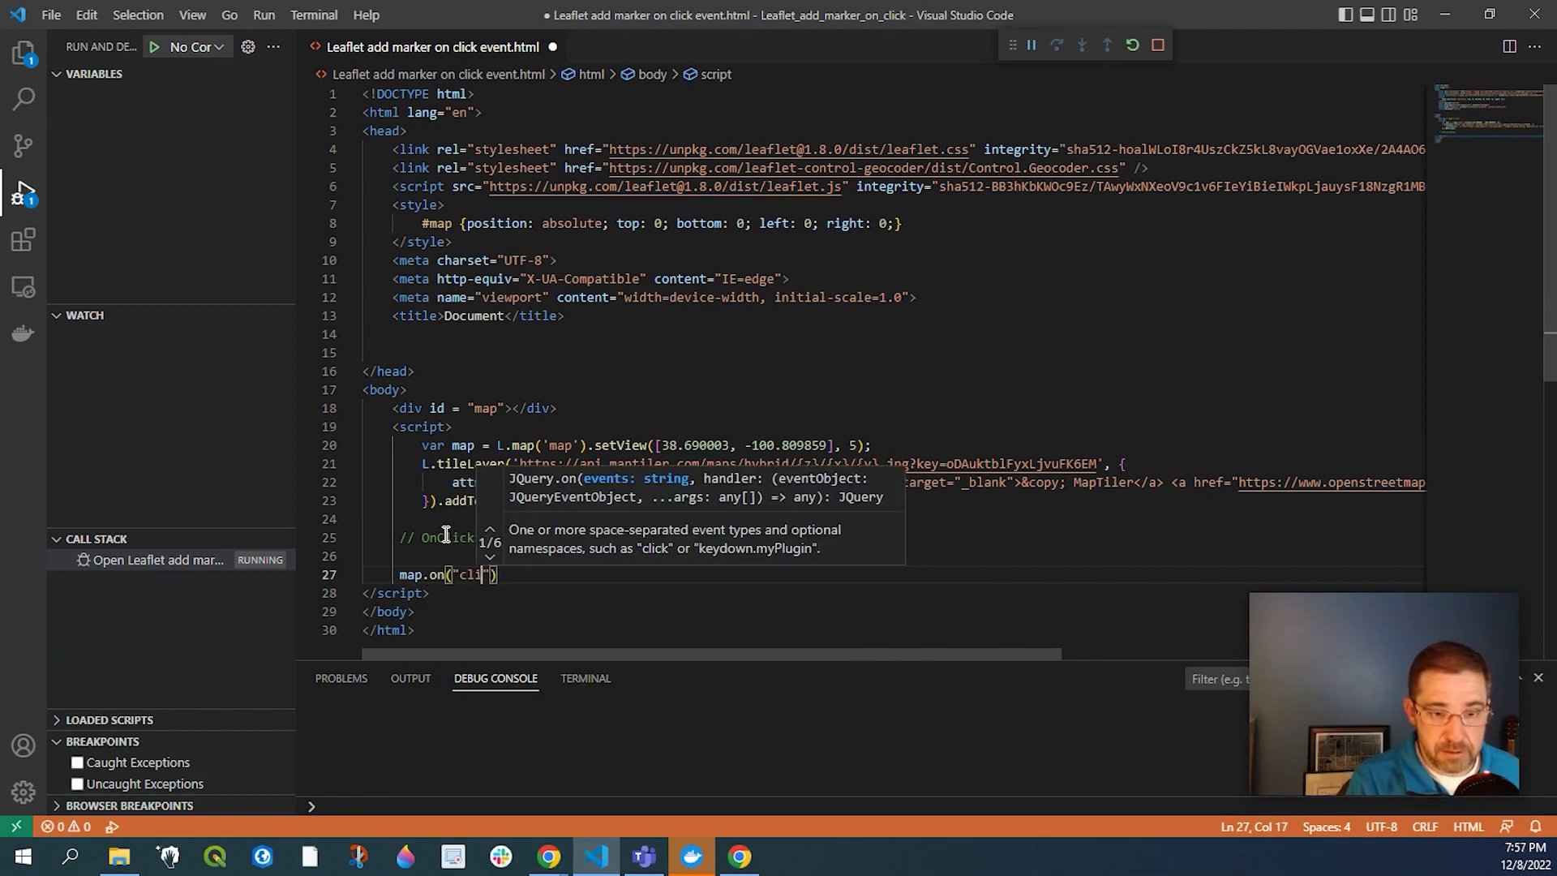
type("ck\")")
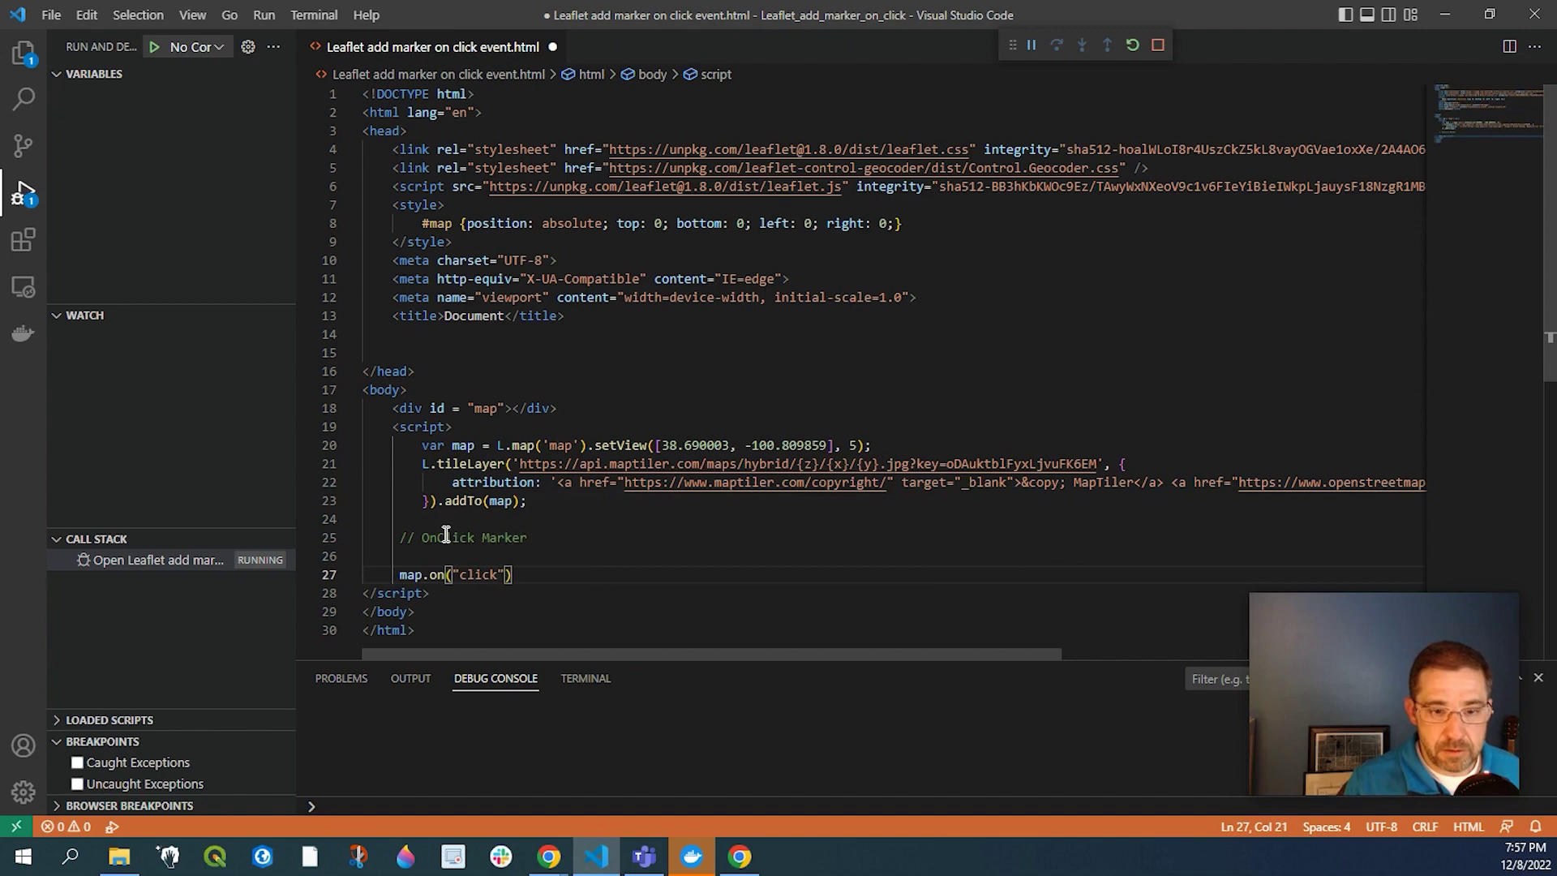
type(", ")
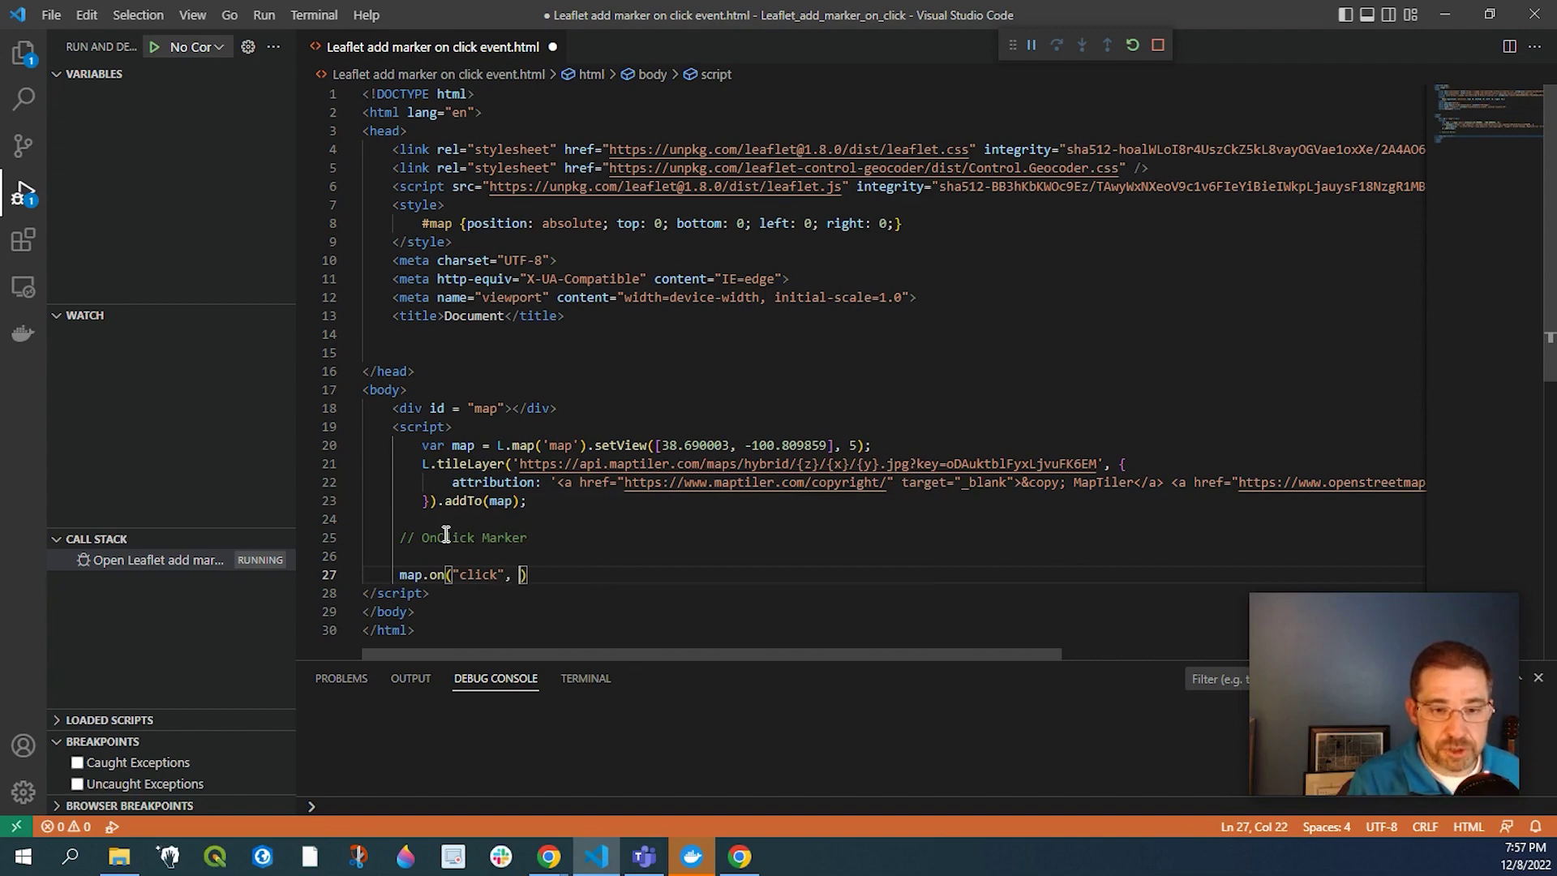
type("function(")
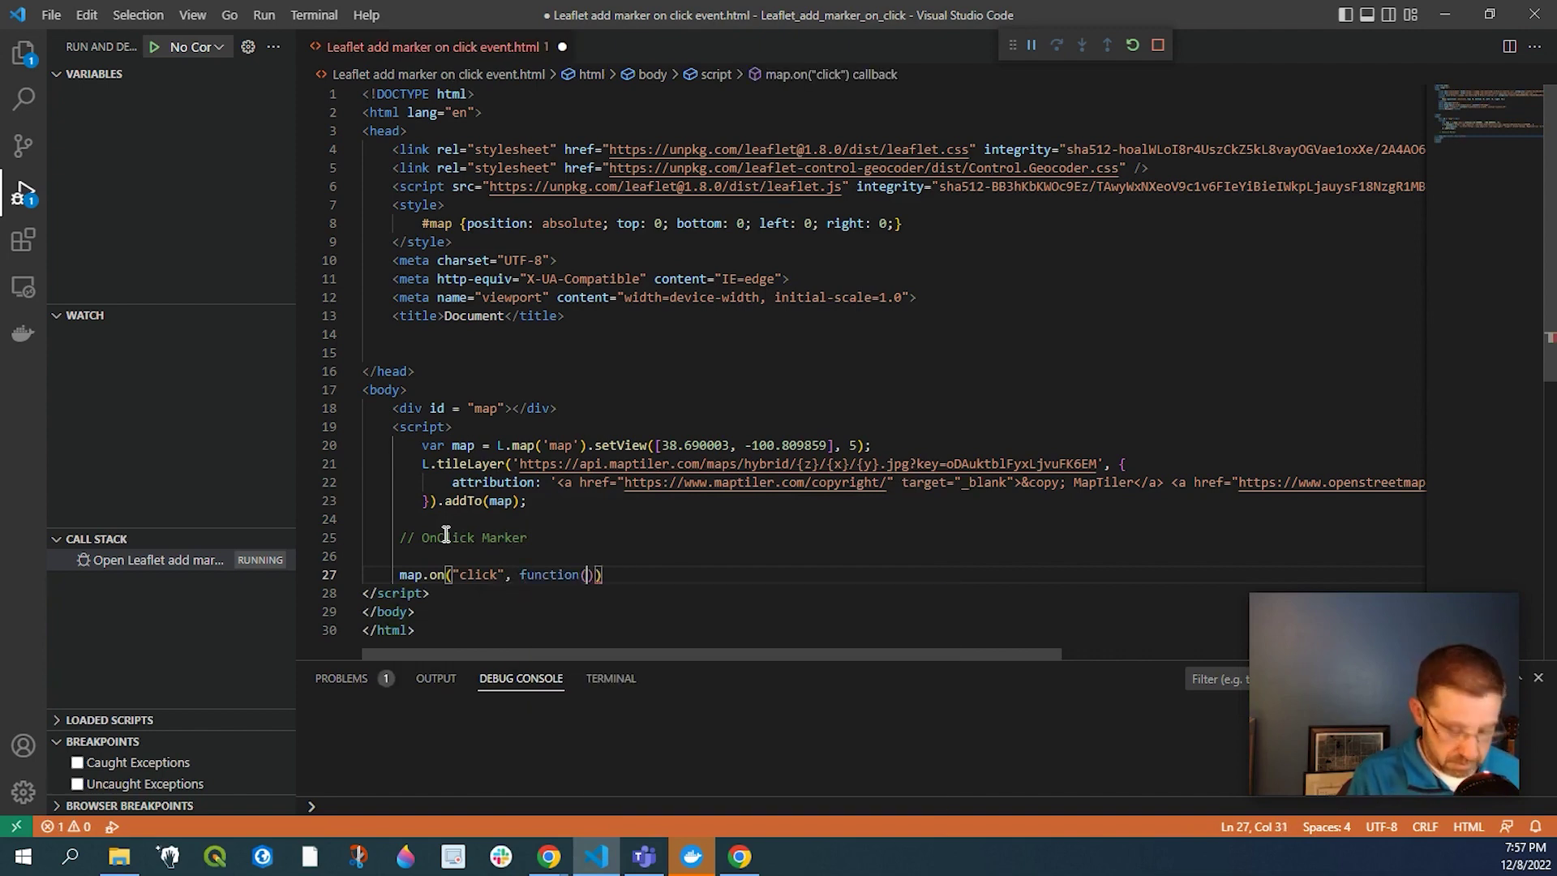
type("e)")
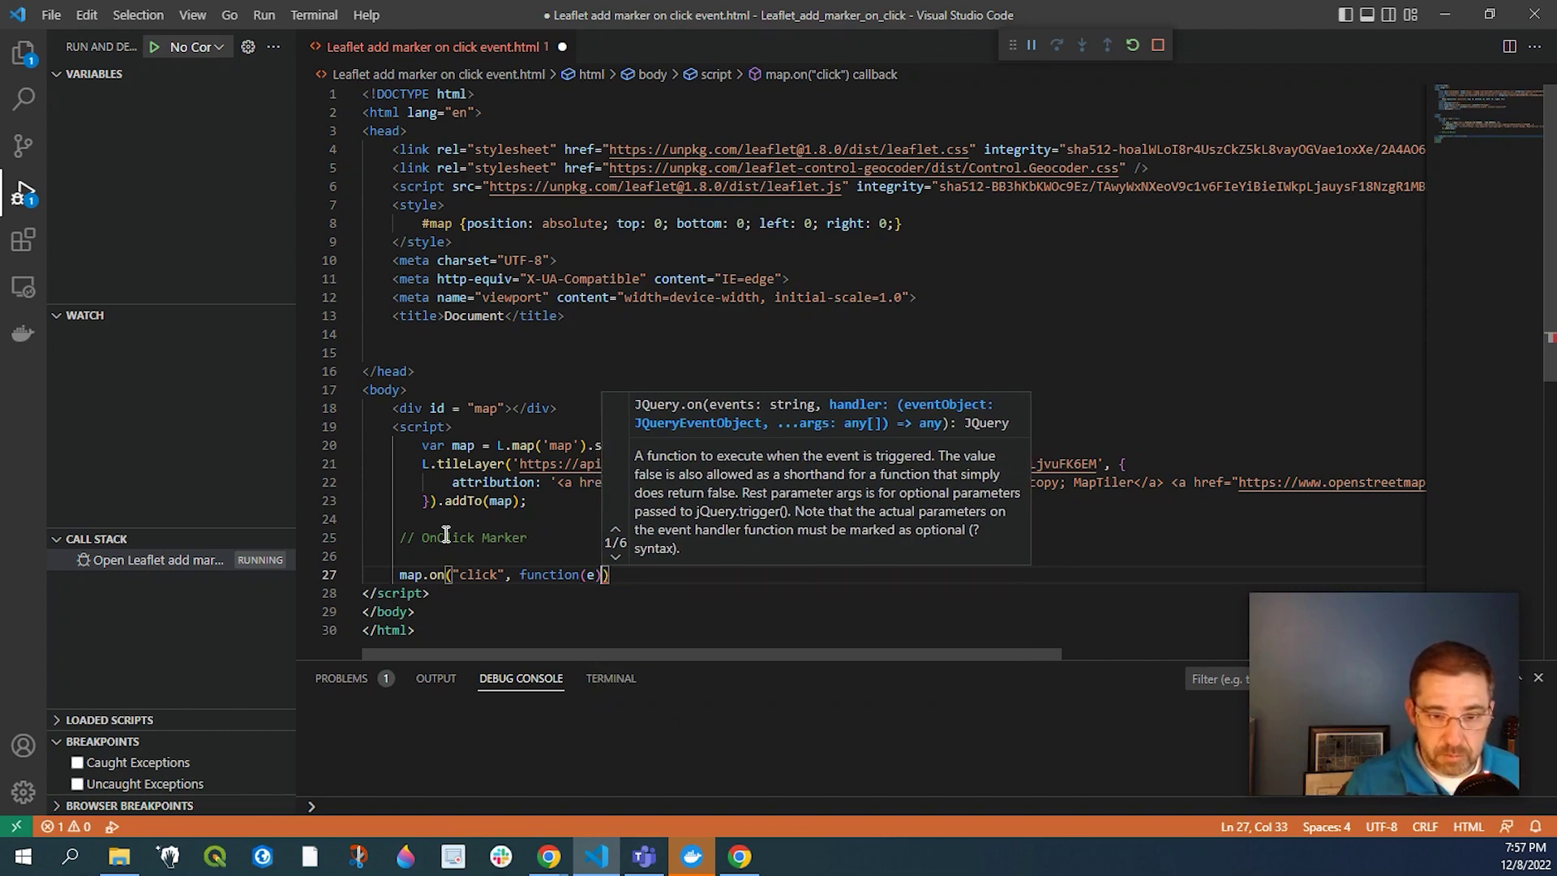
type("{")
key("Return")
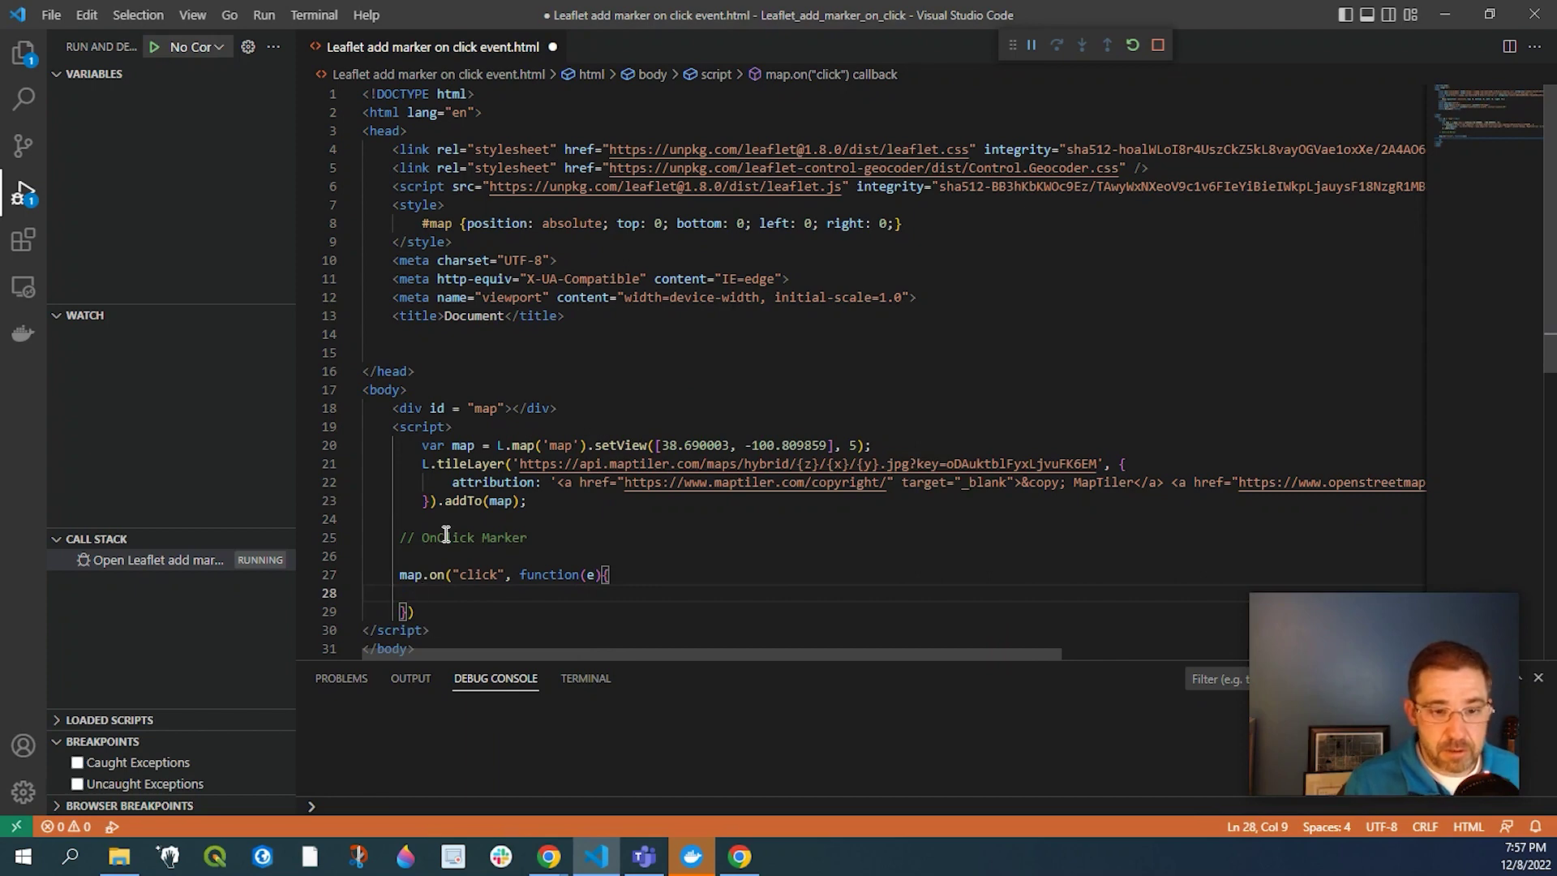
type("var ma")
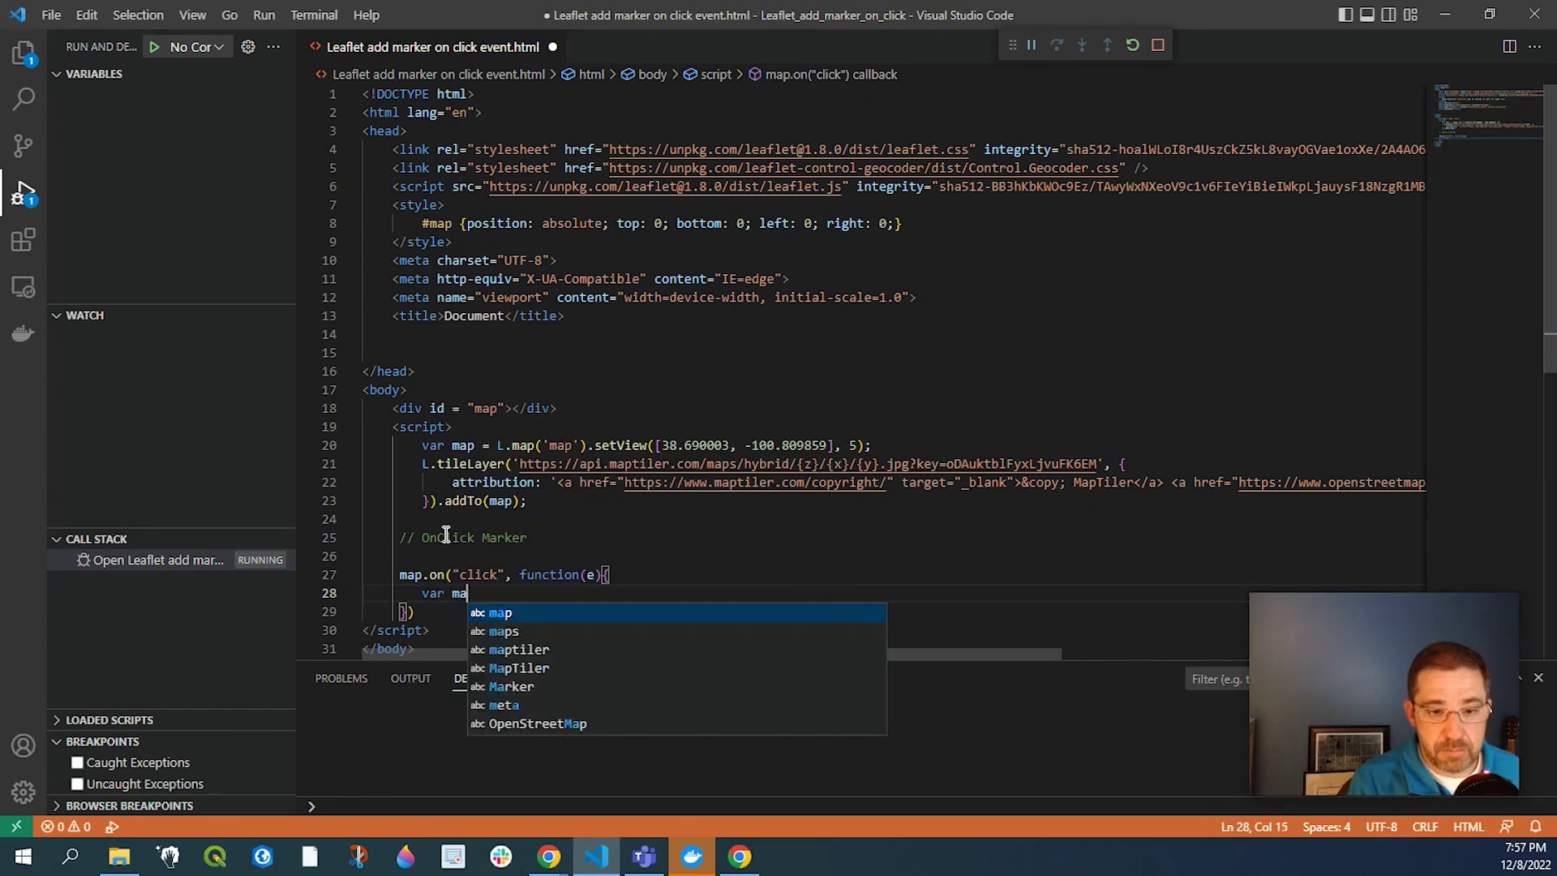
type("rker - ")
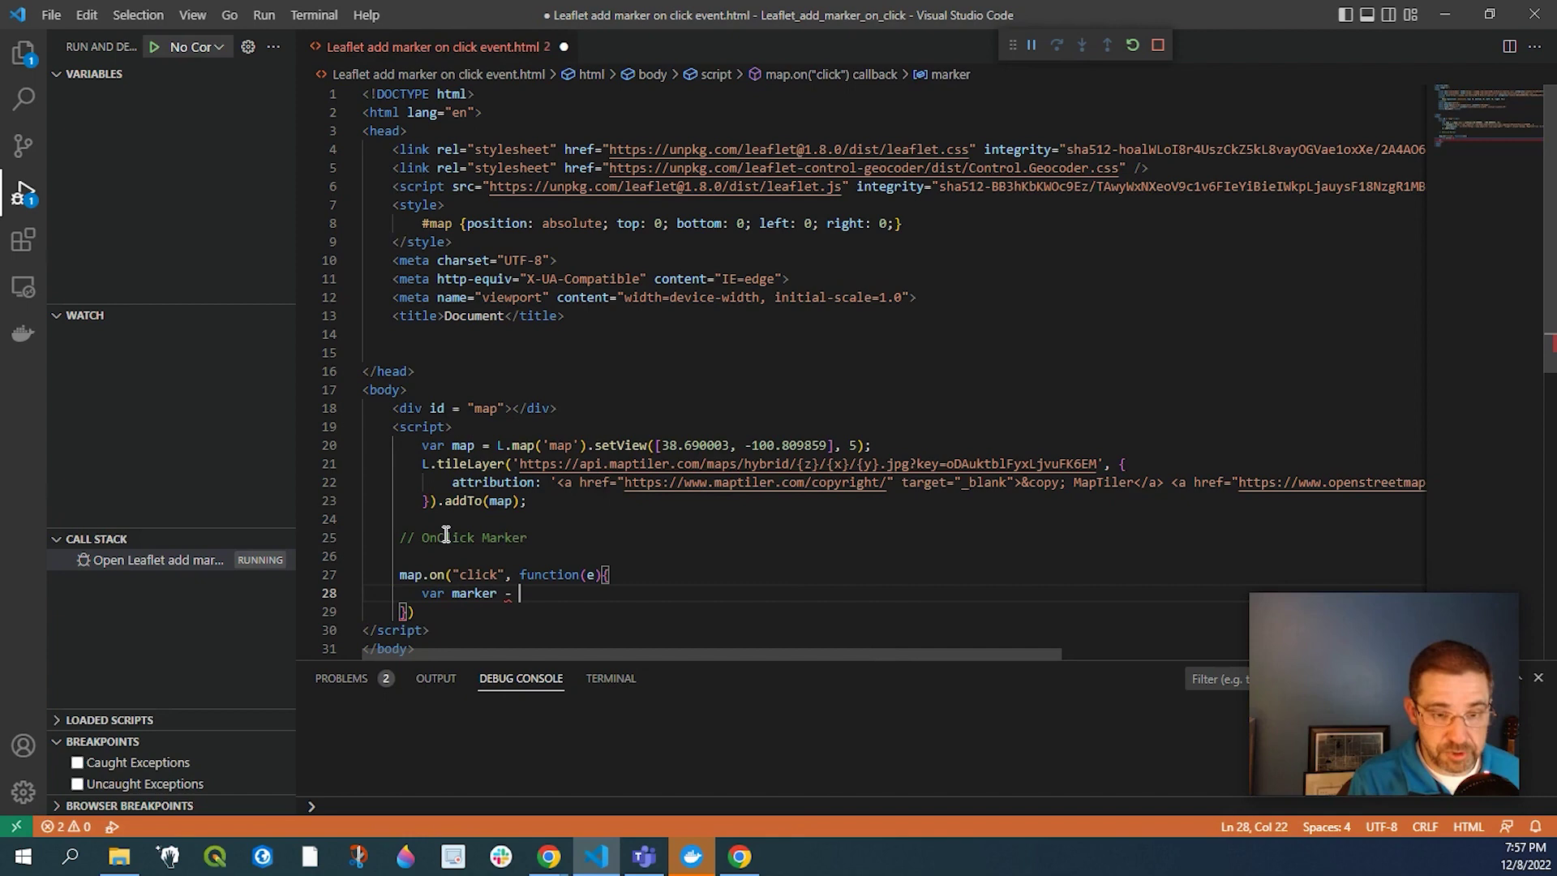
key("BackSpace")
key("BackSpace")
type("=")
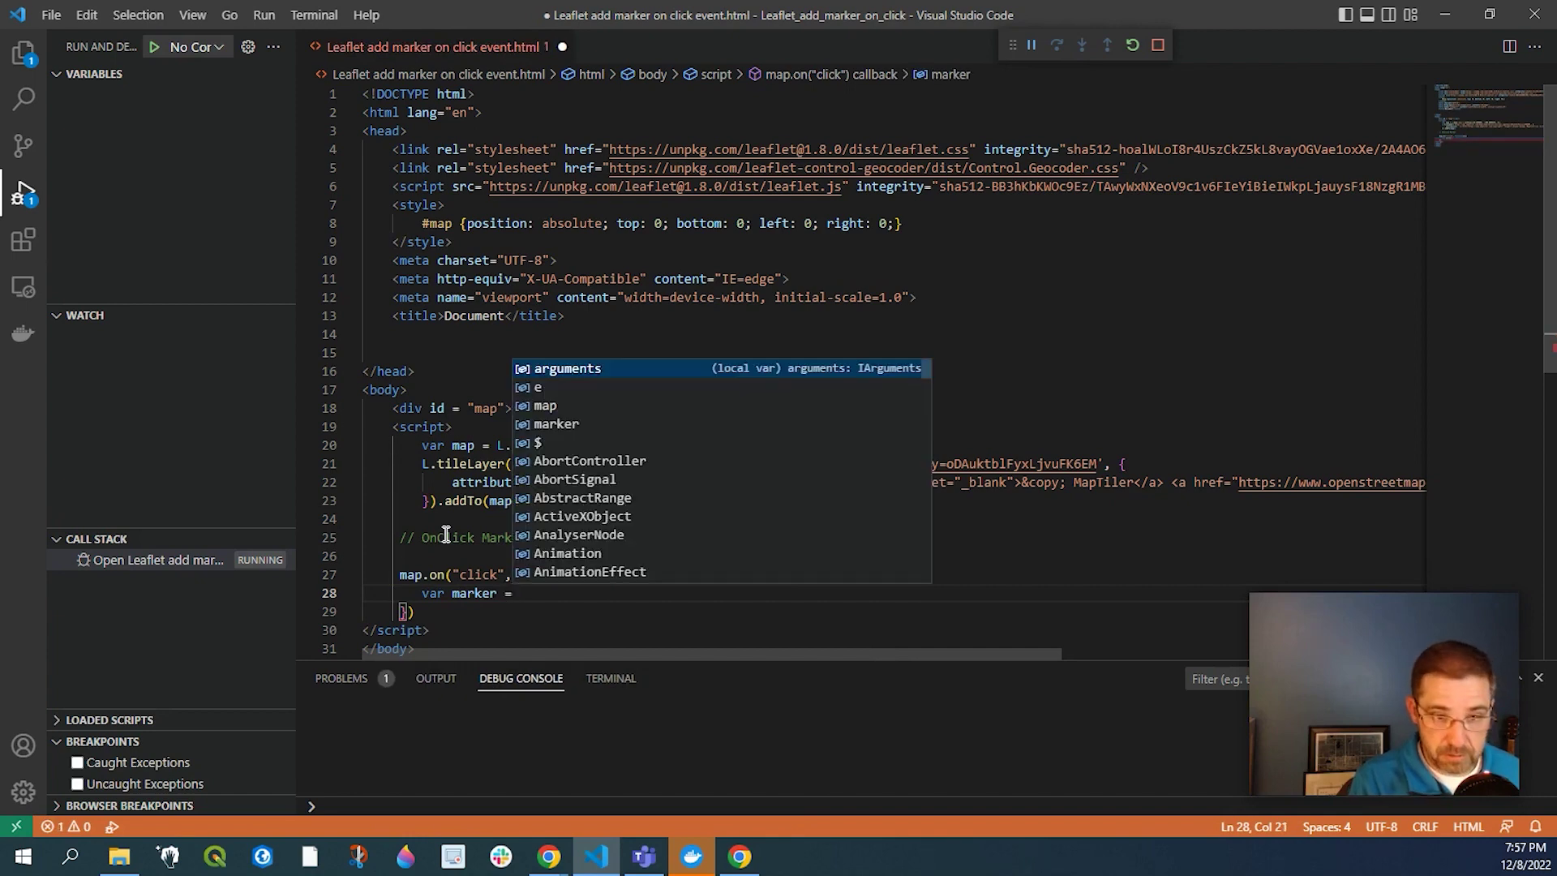
Write var marker = new L.marker([e.latlng.lat, e.latlng.lng]).addTo(map); inside the click handler.
key("Escape")
type("new L")
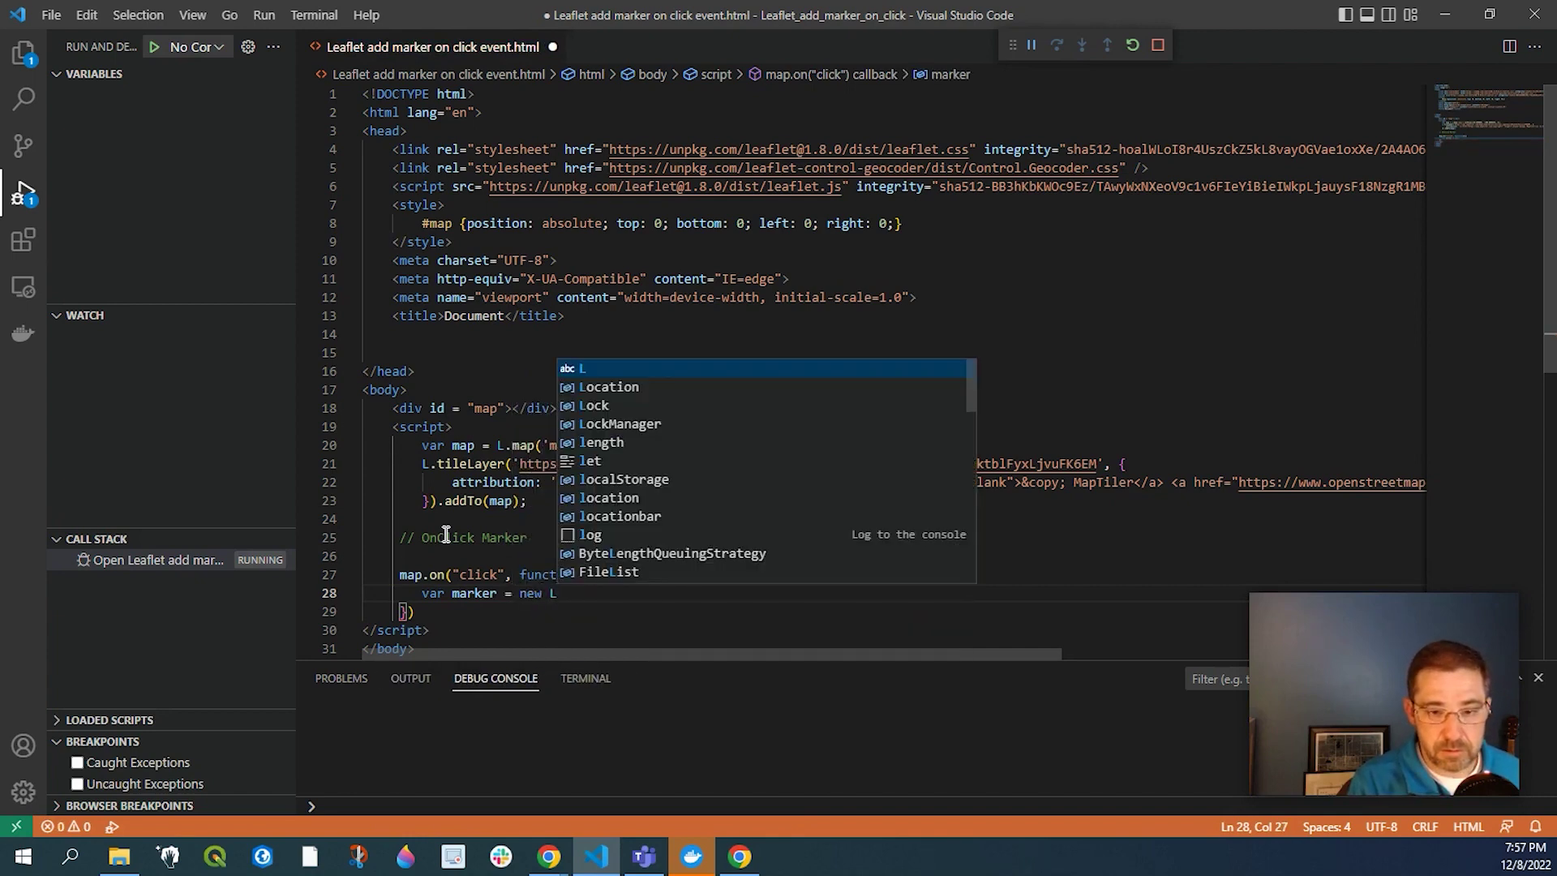
type(".marker")
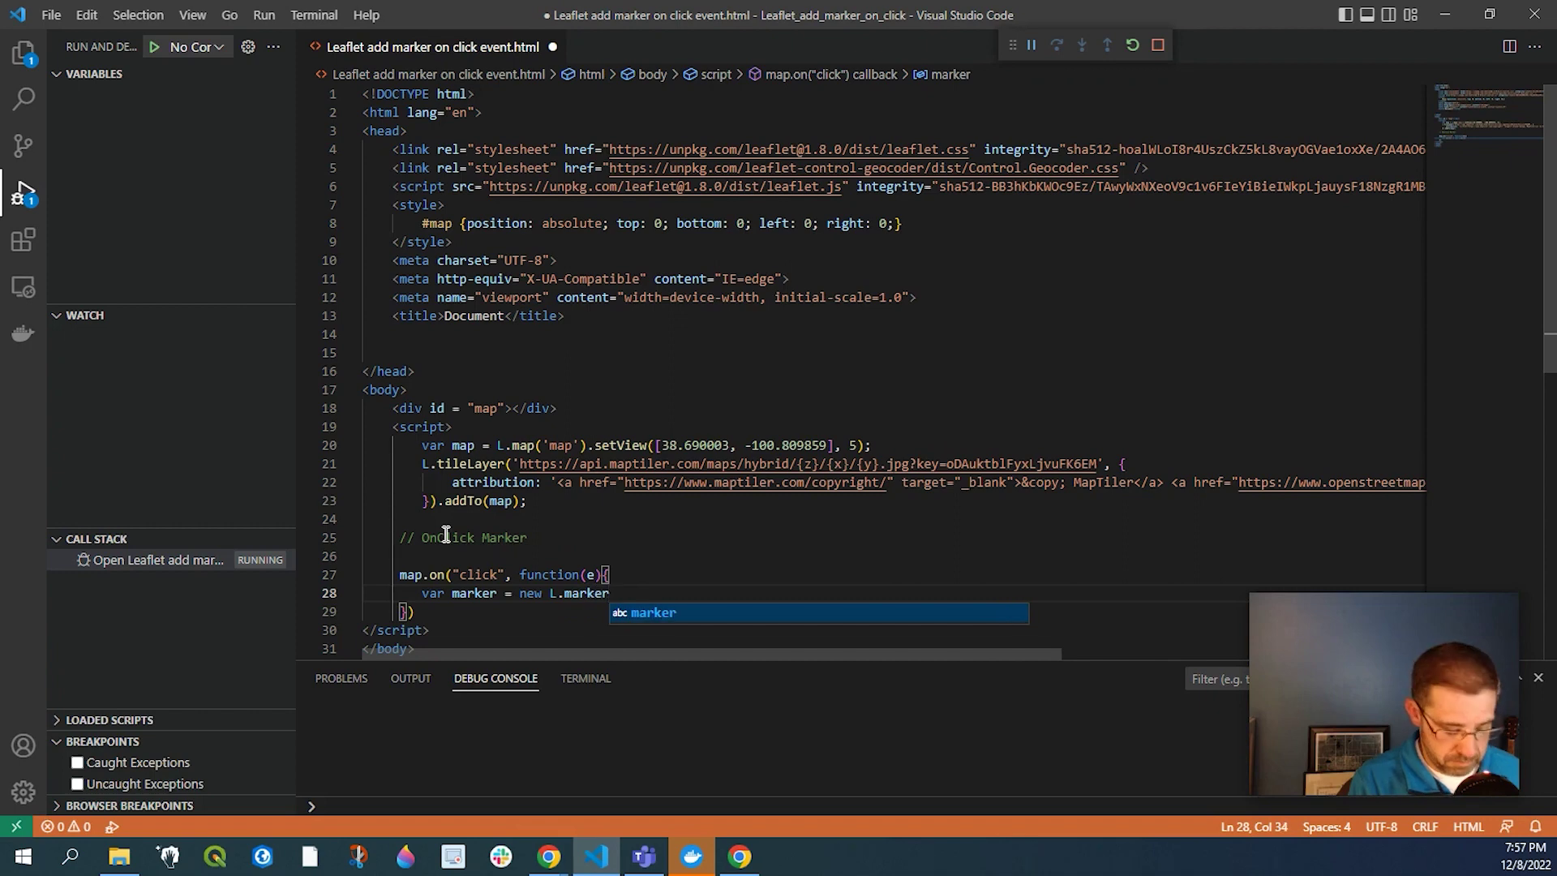
type("(")
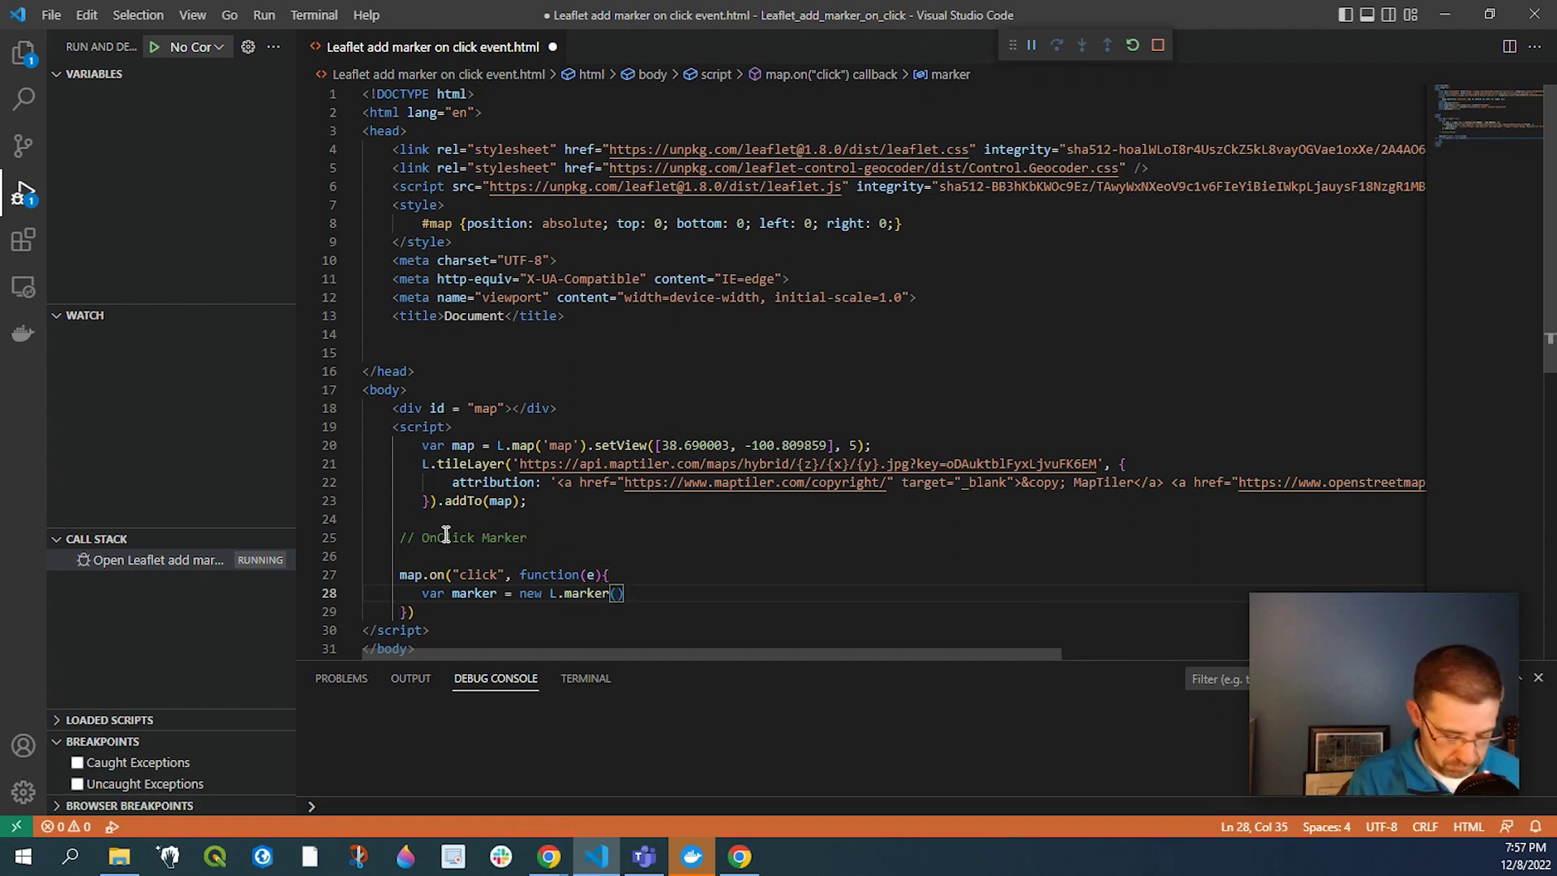
type("[")
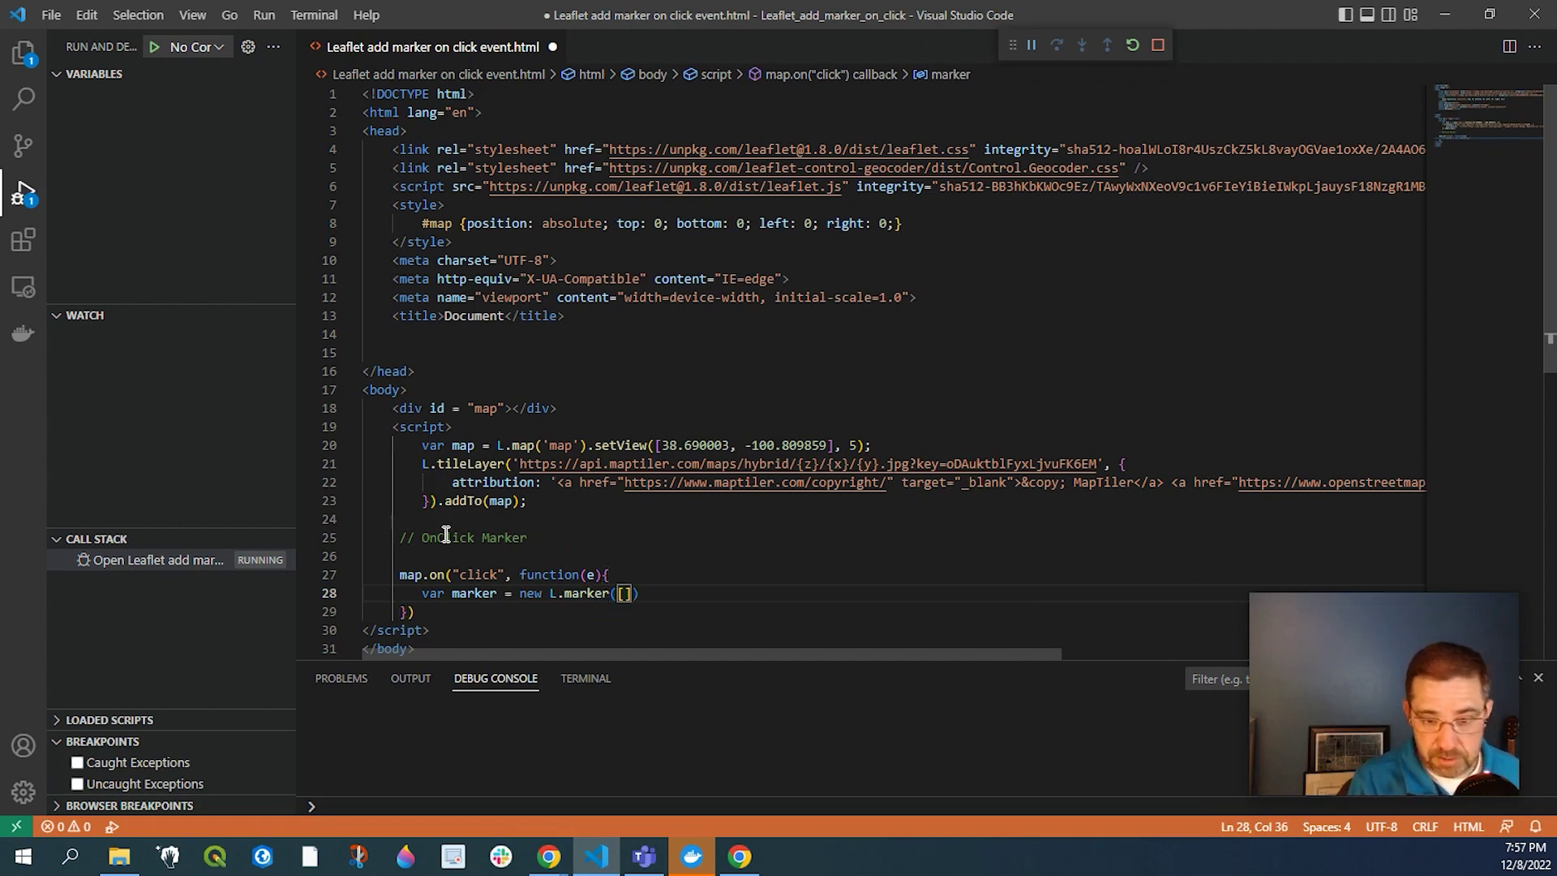
type("e.la")
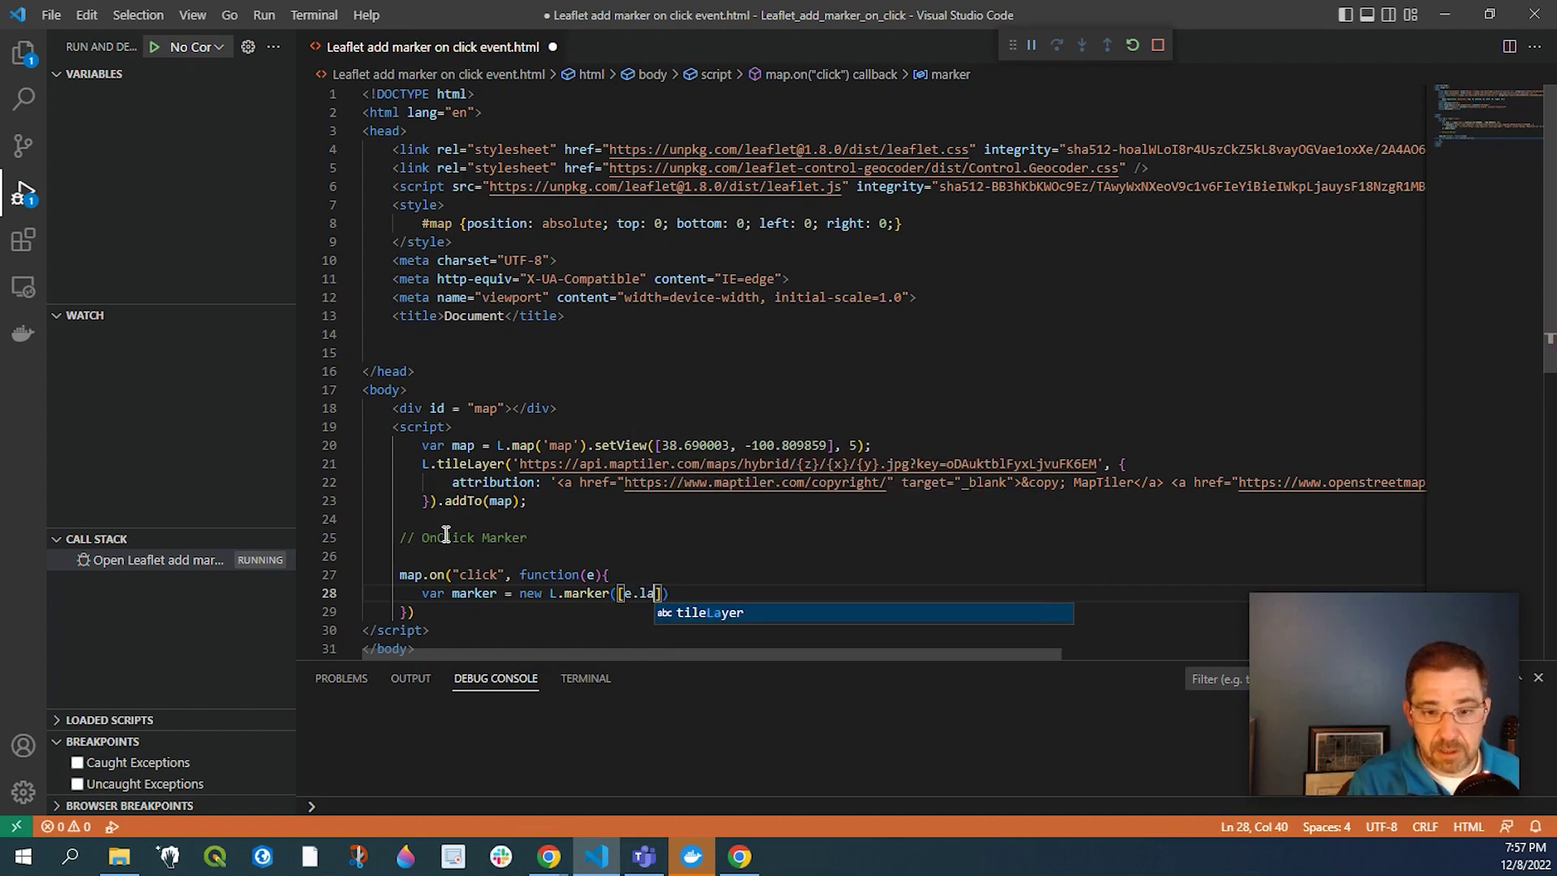
type("tlng")
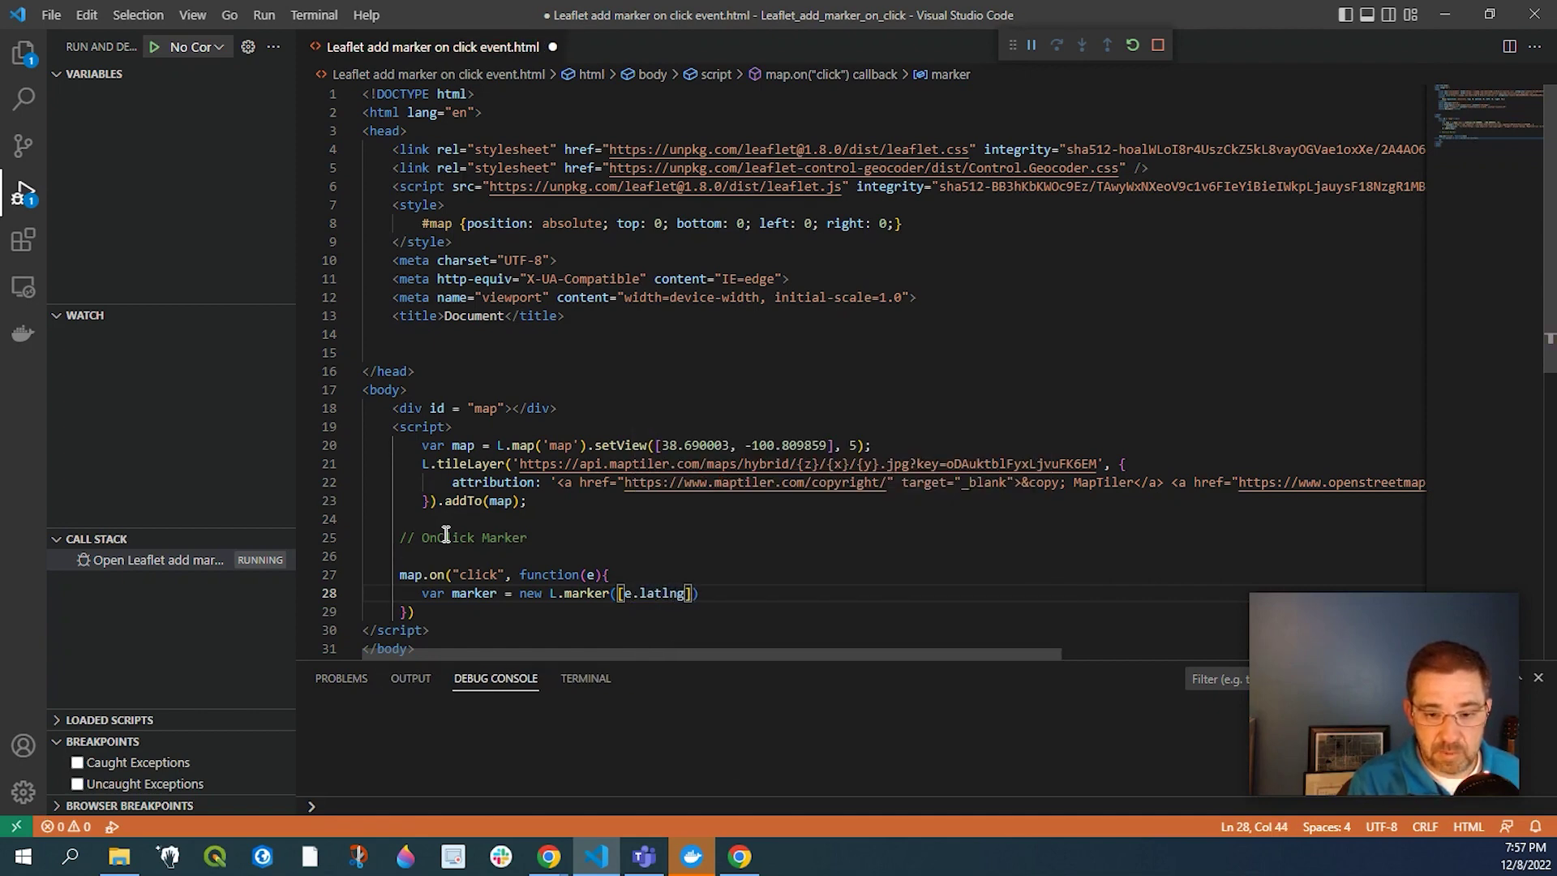
type(".lat,")
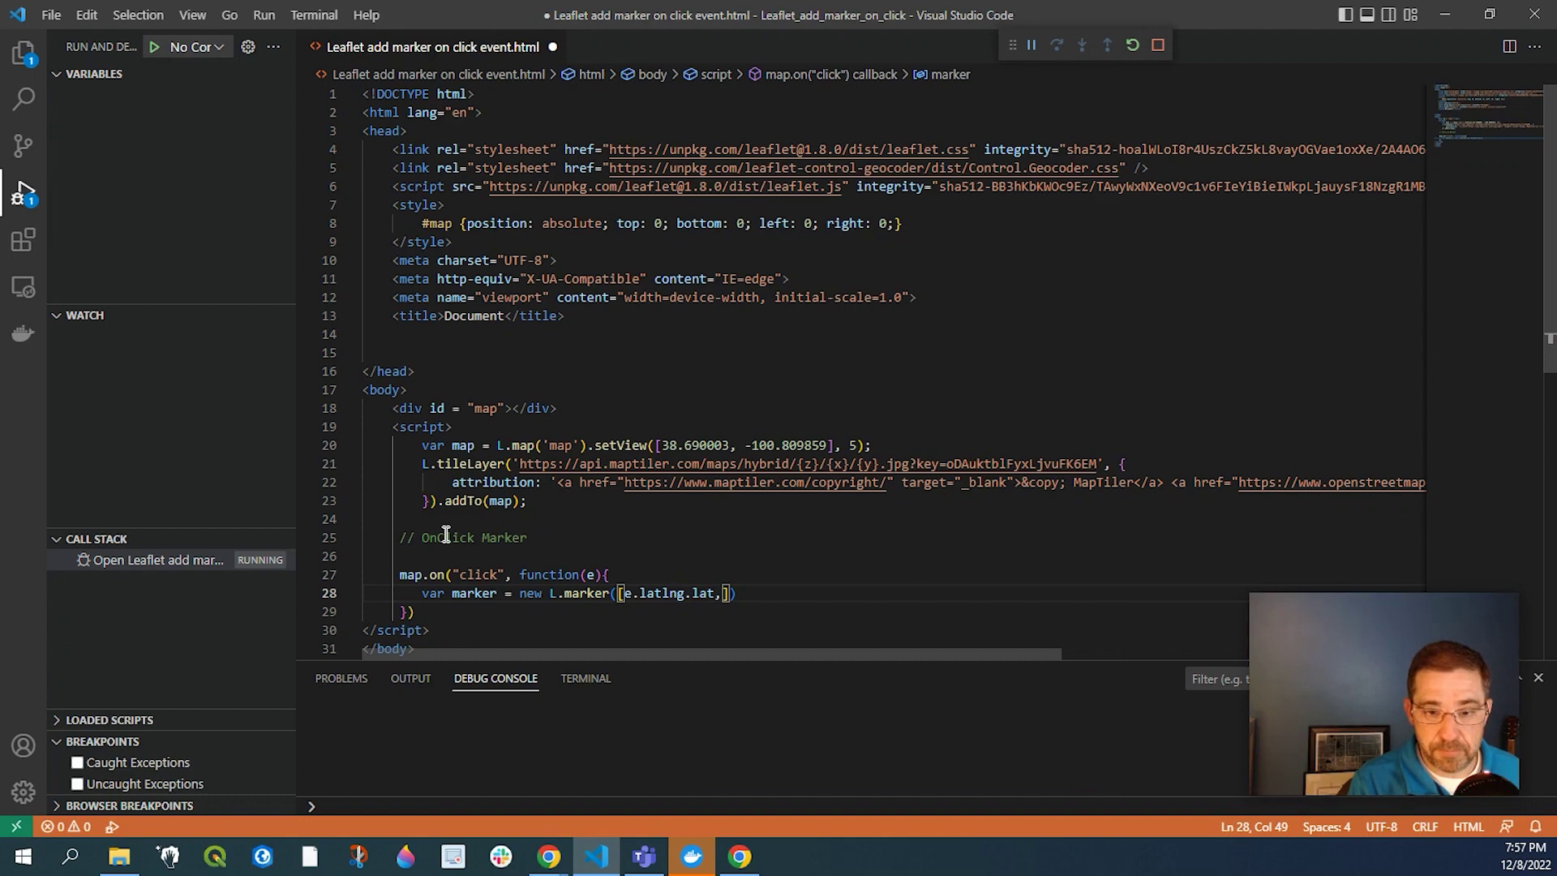
type(" e.")
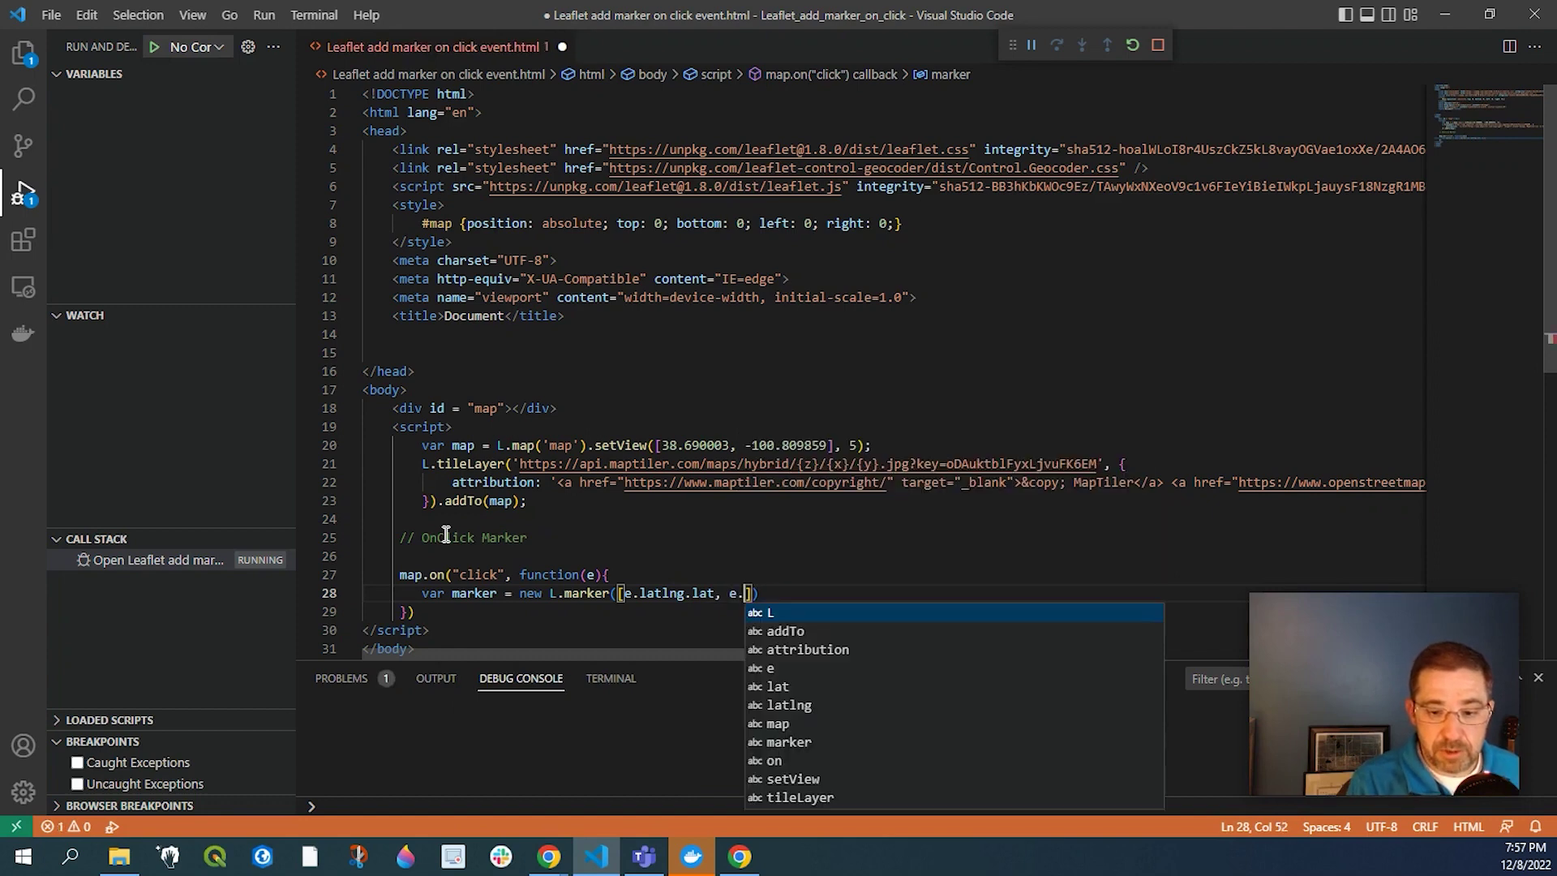
type("latlng")
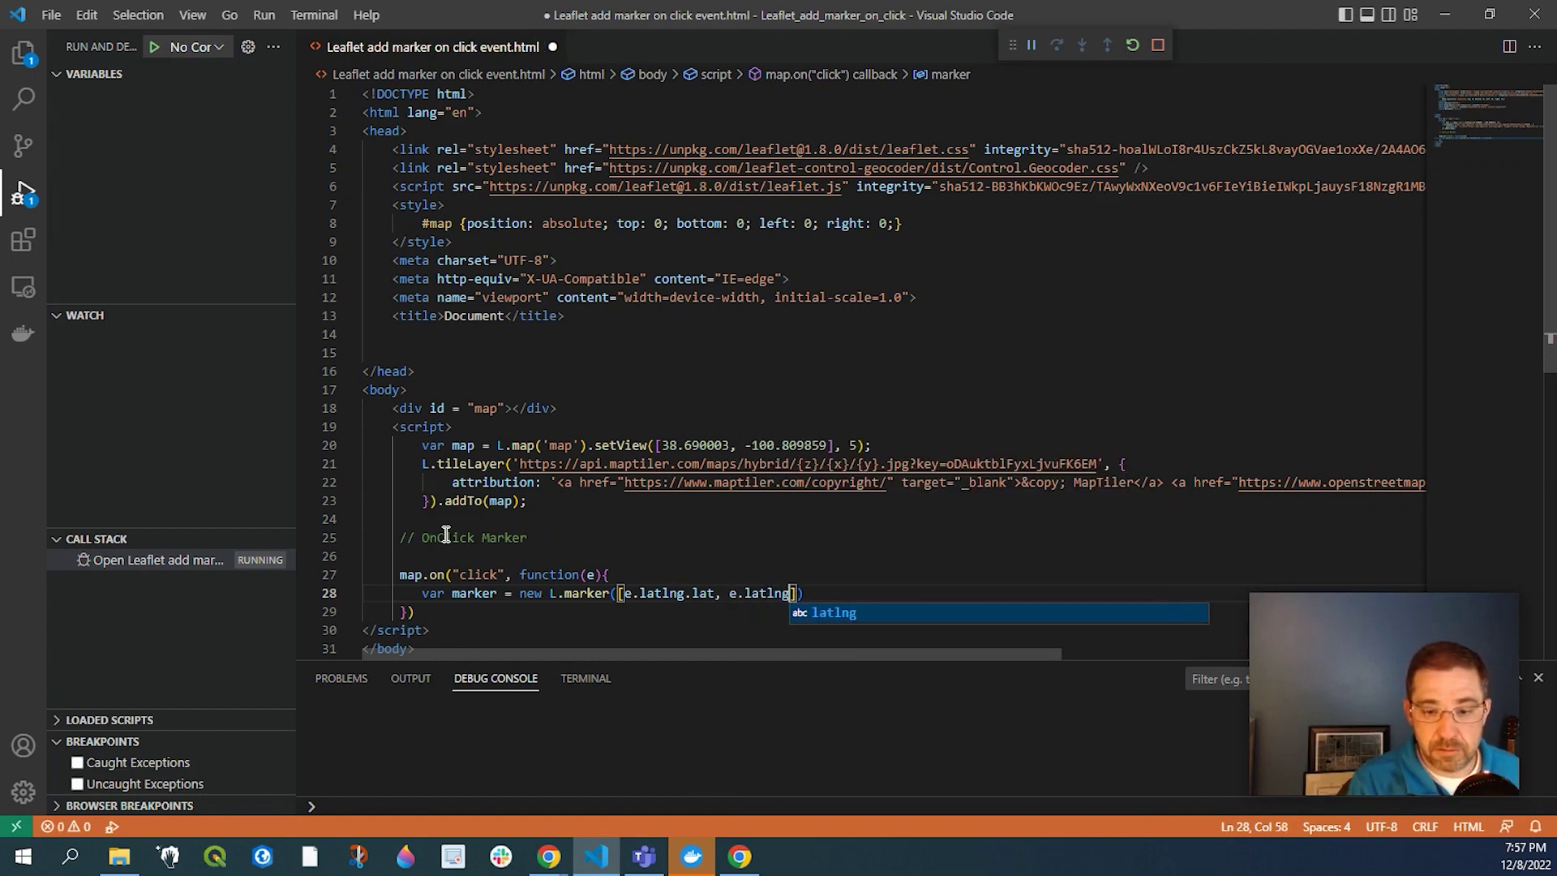
type(".lng")
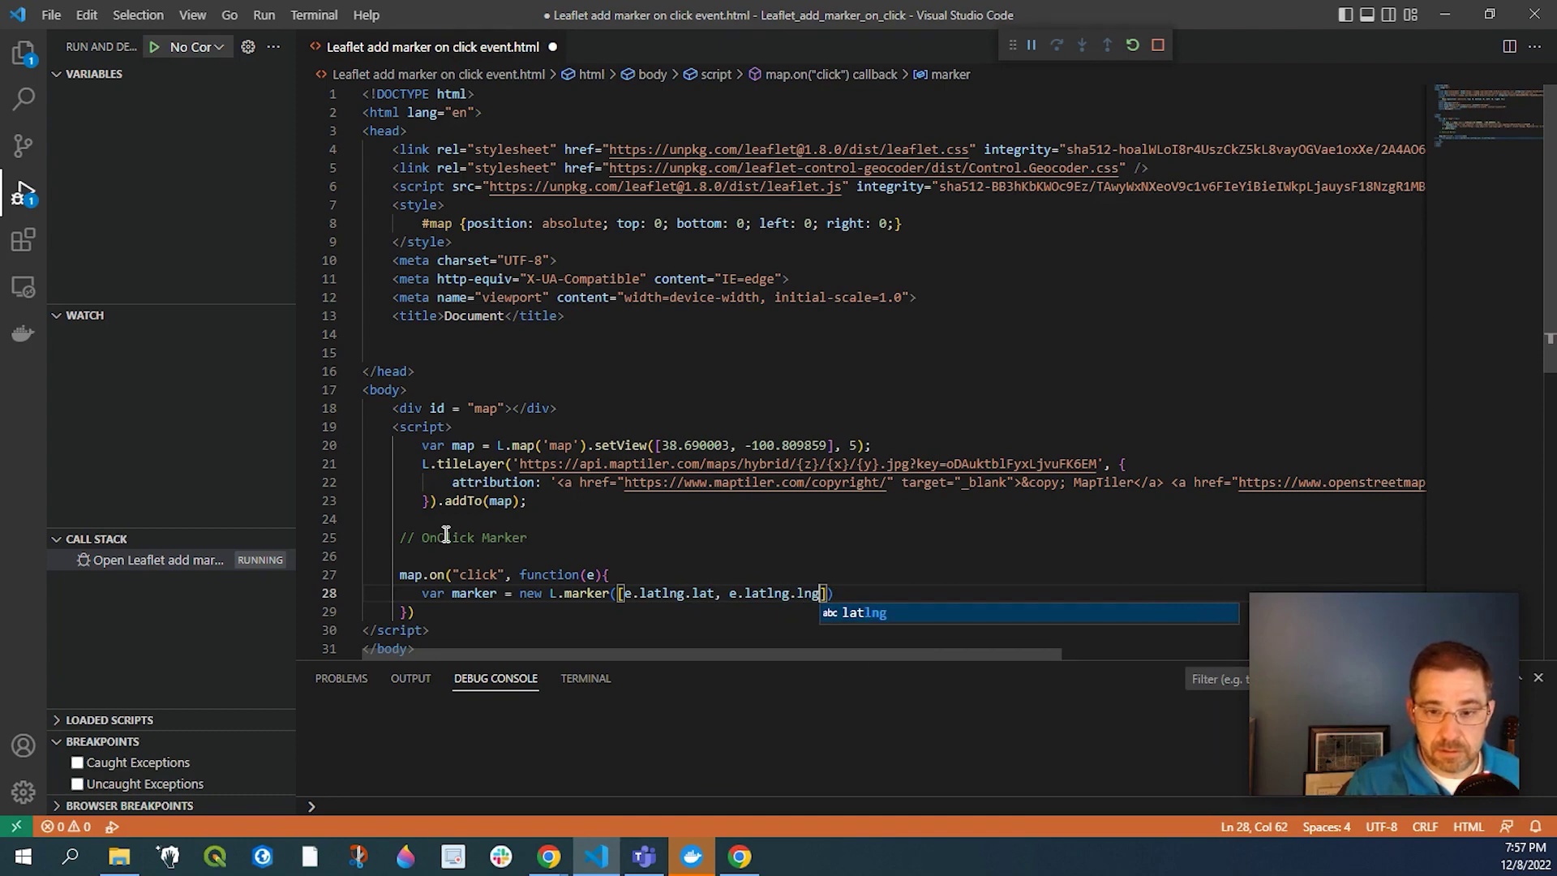
type("])")
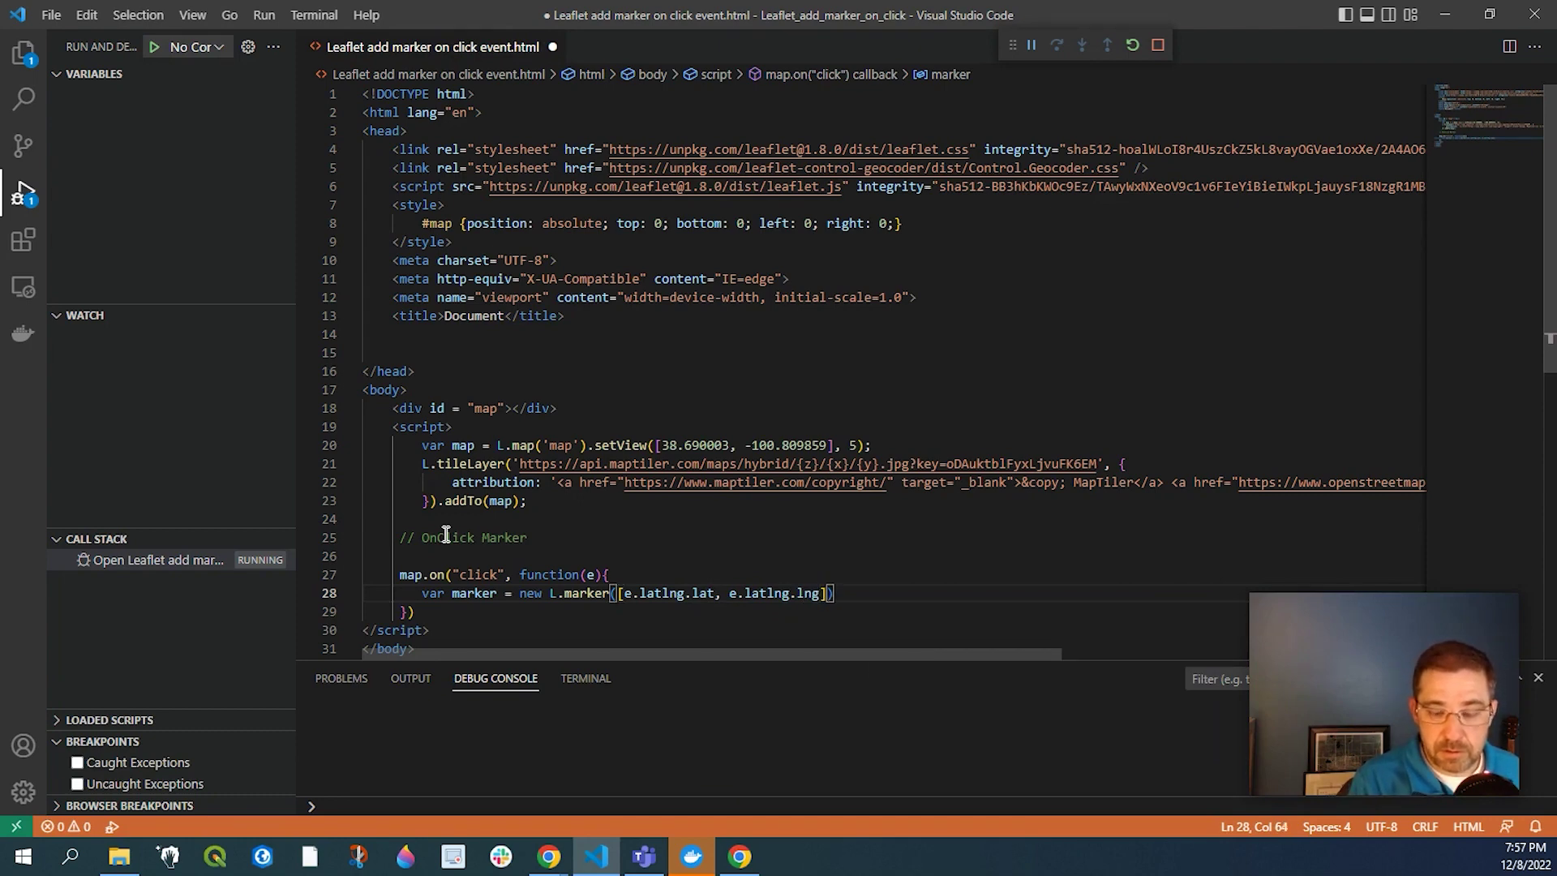
type(".add")
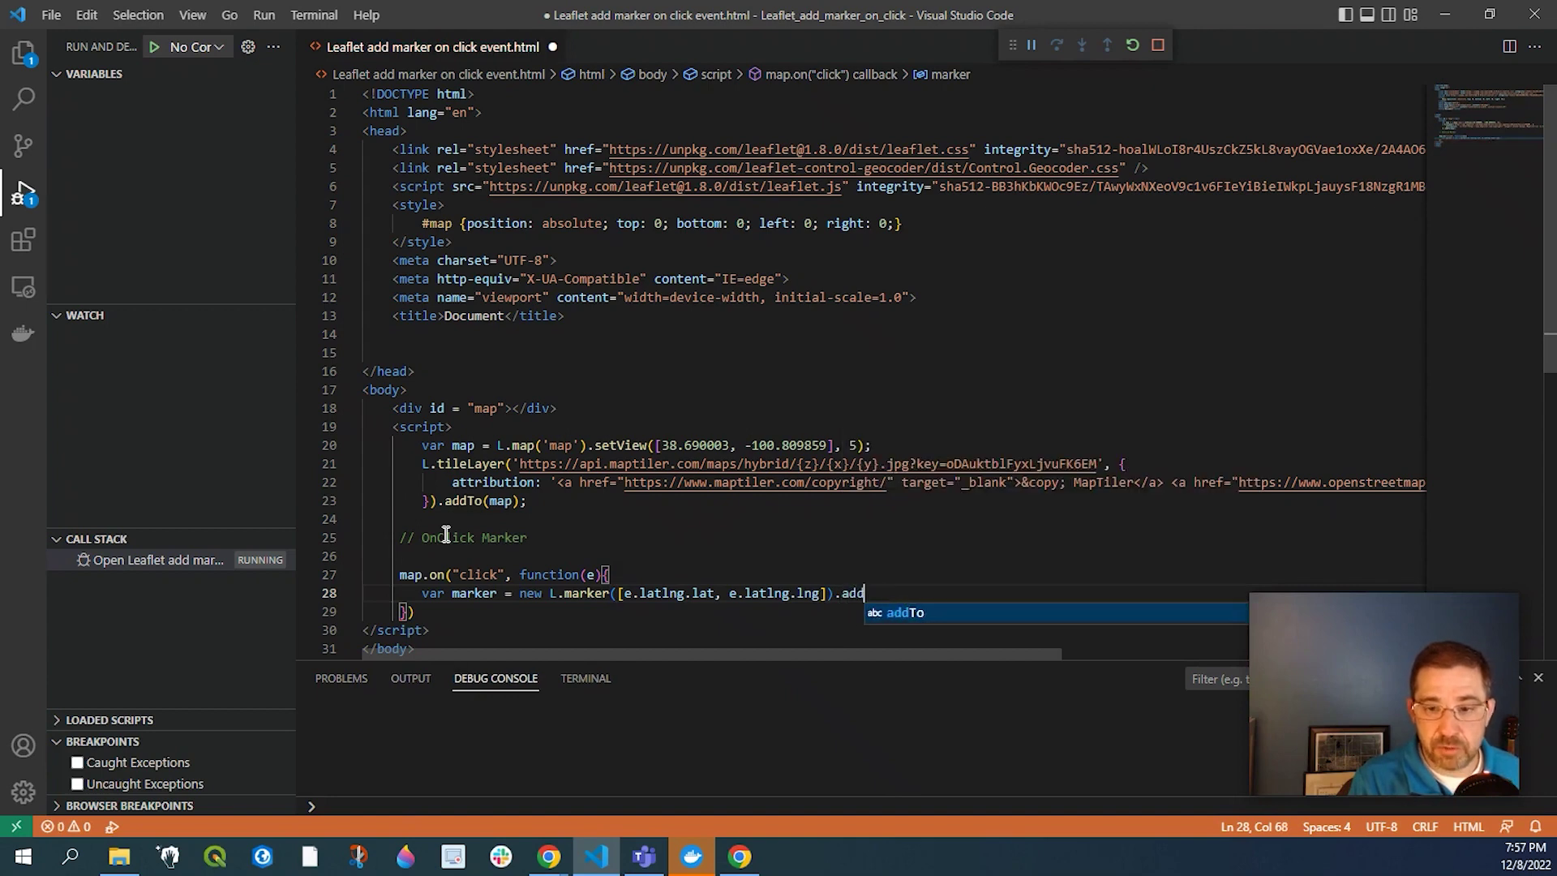
key("Tab")
type("(map")
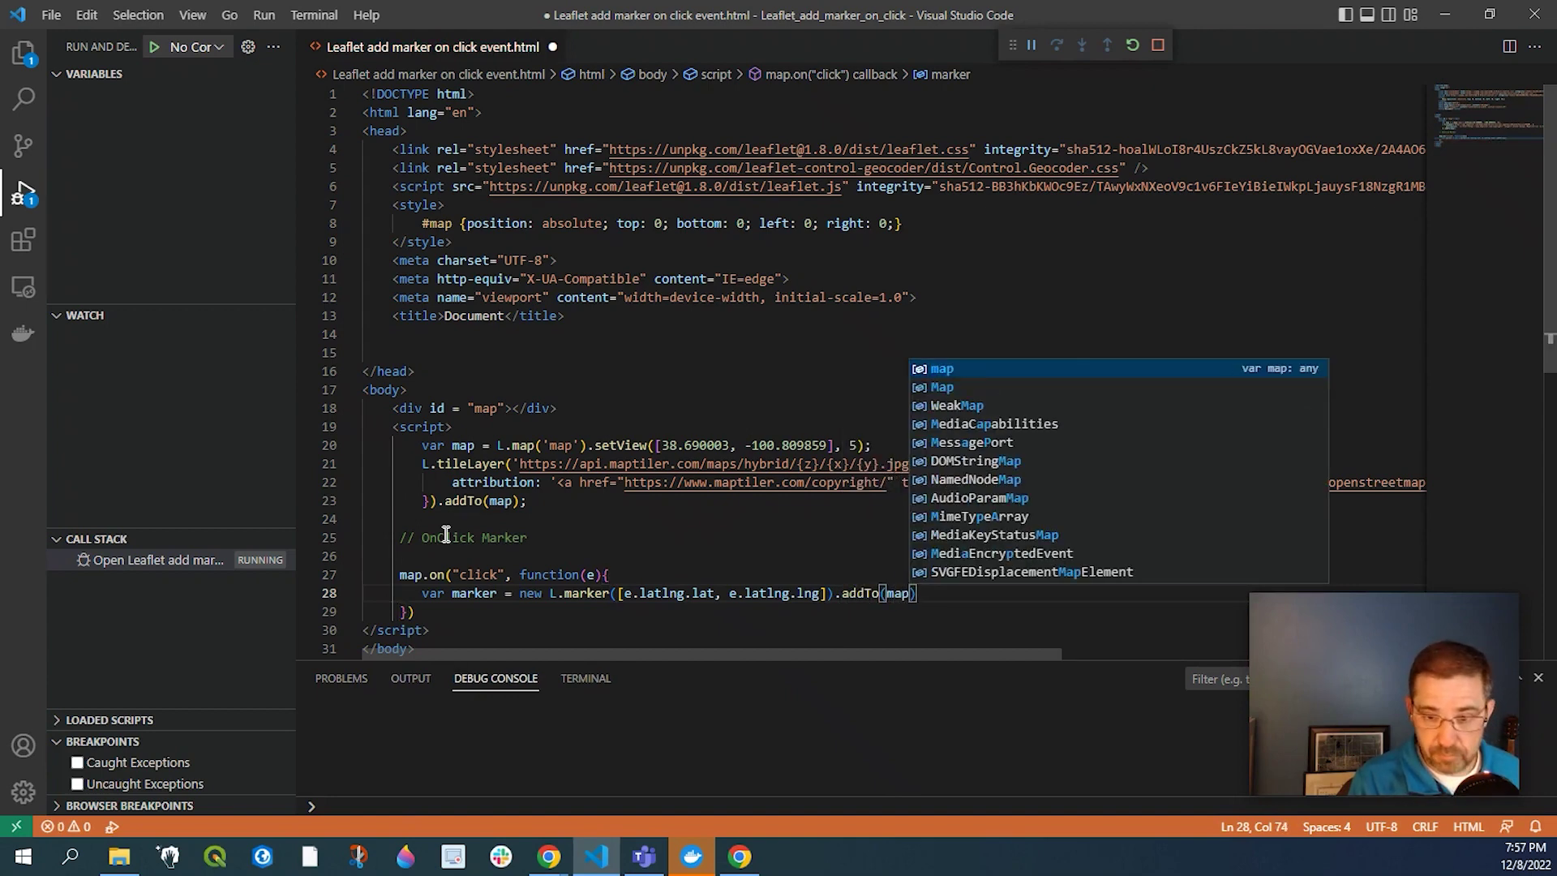
type(")")
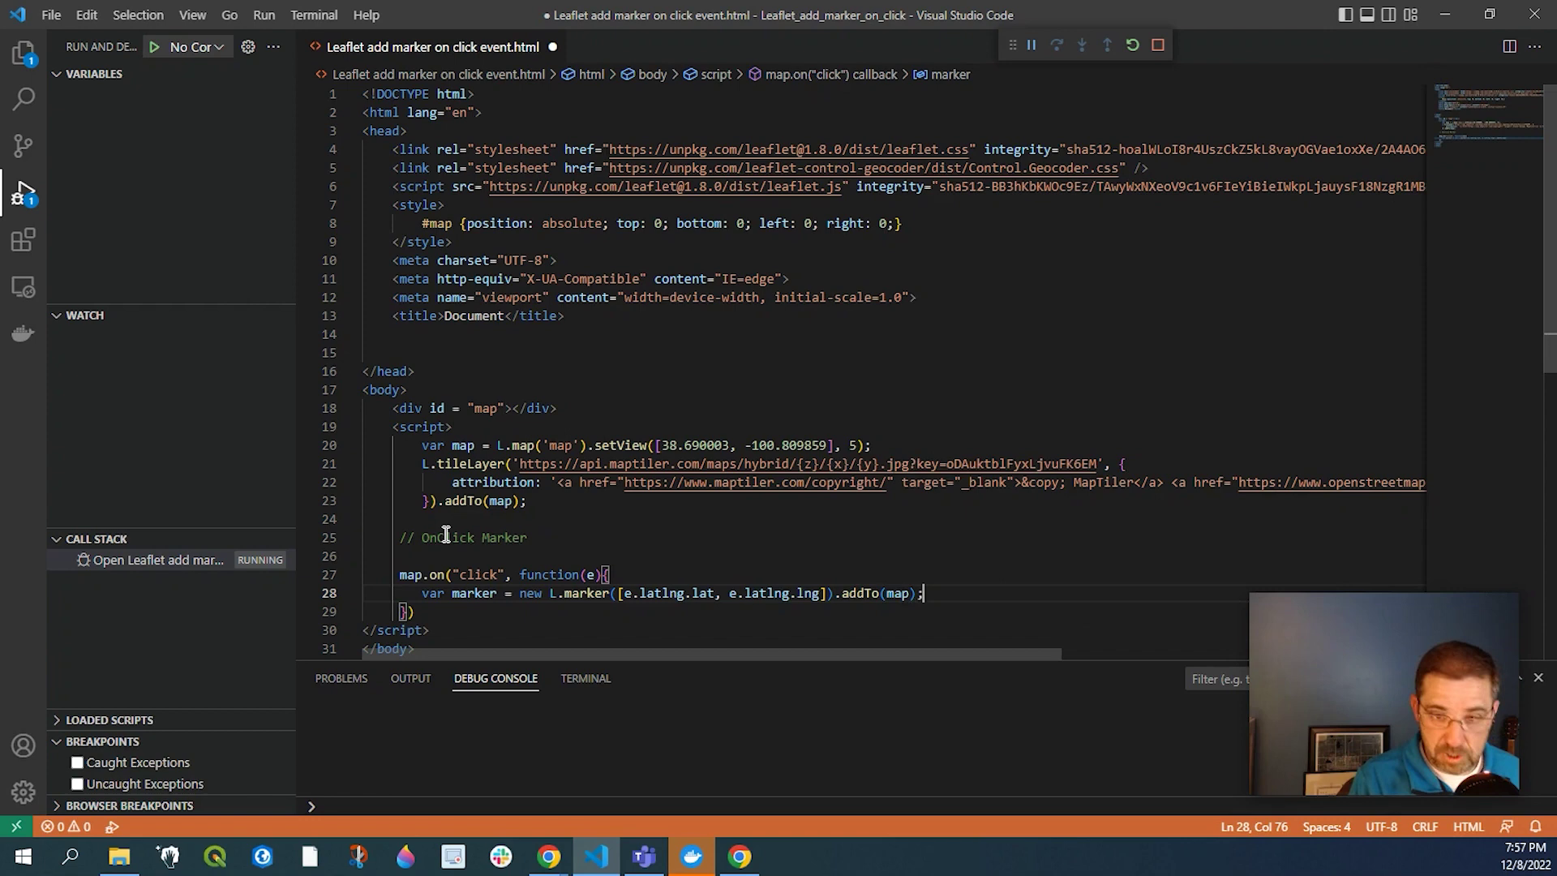
type(";")
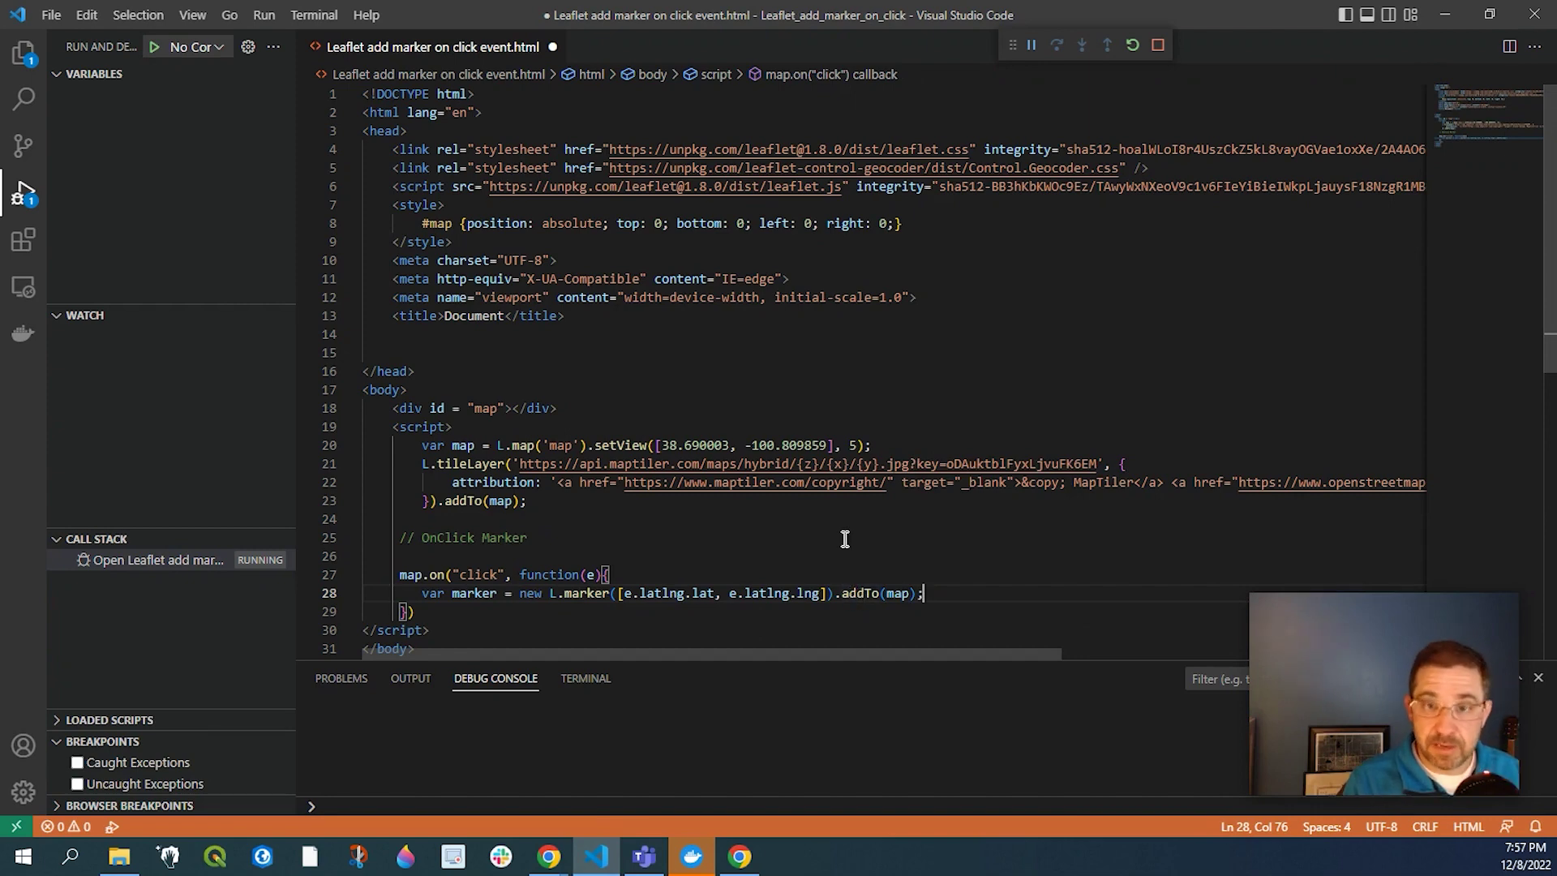
left_click_drag(844, 500, 844, 521)
Save the edited HTML file and reload the map page in Chrome.
key("ctrl+s")
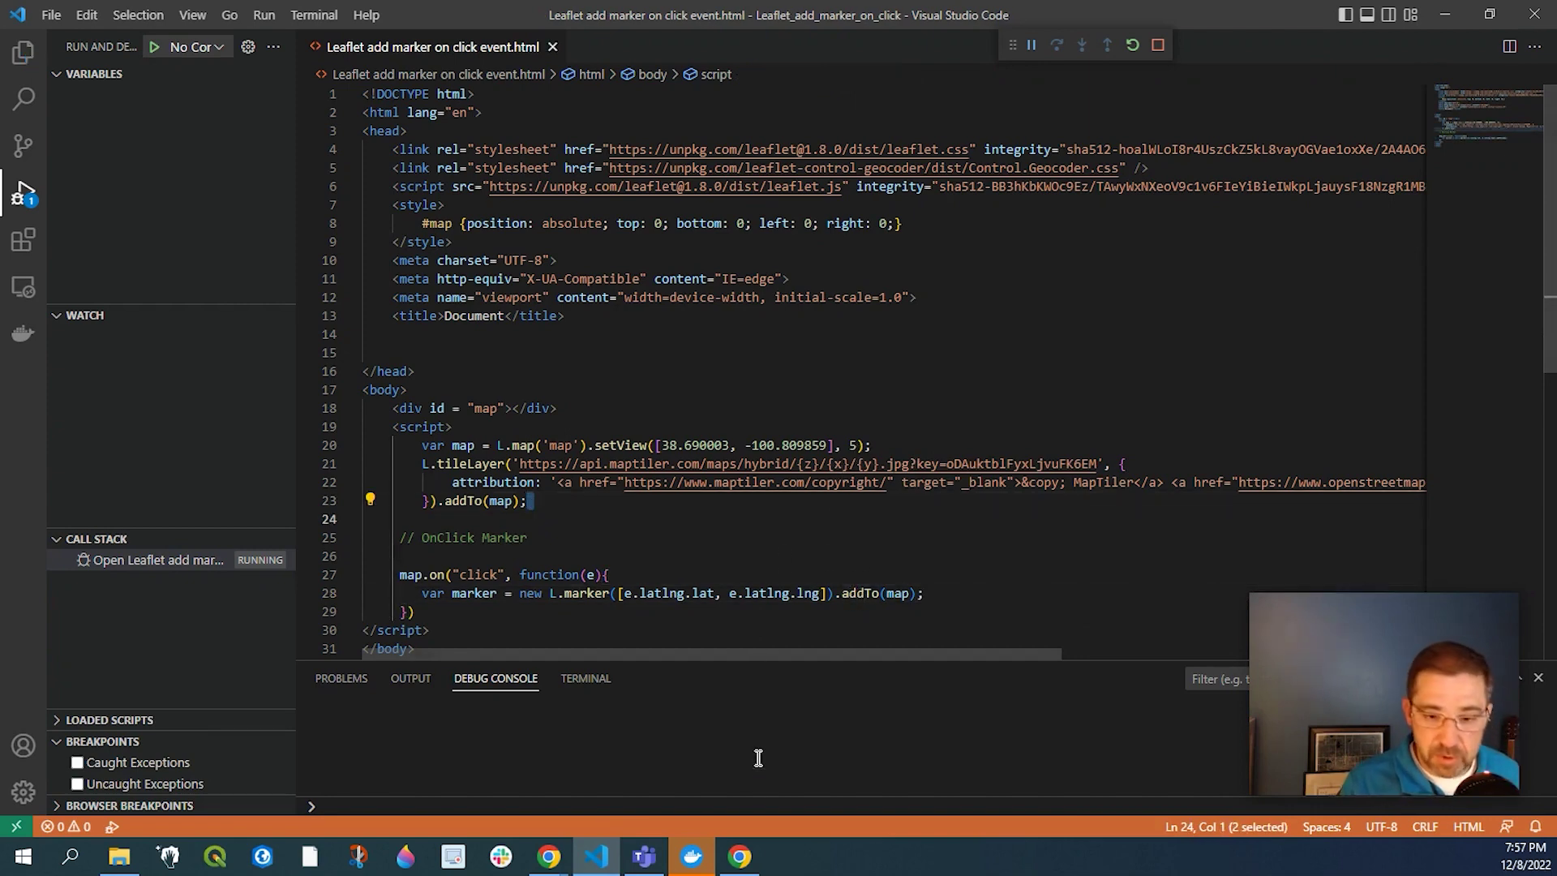
key("alt+Tab")
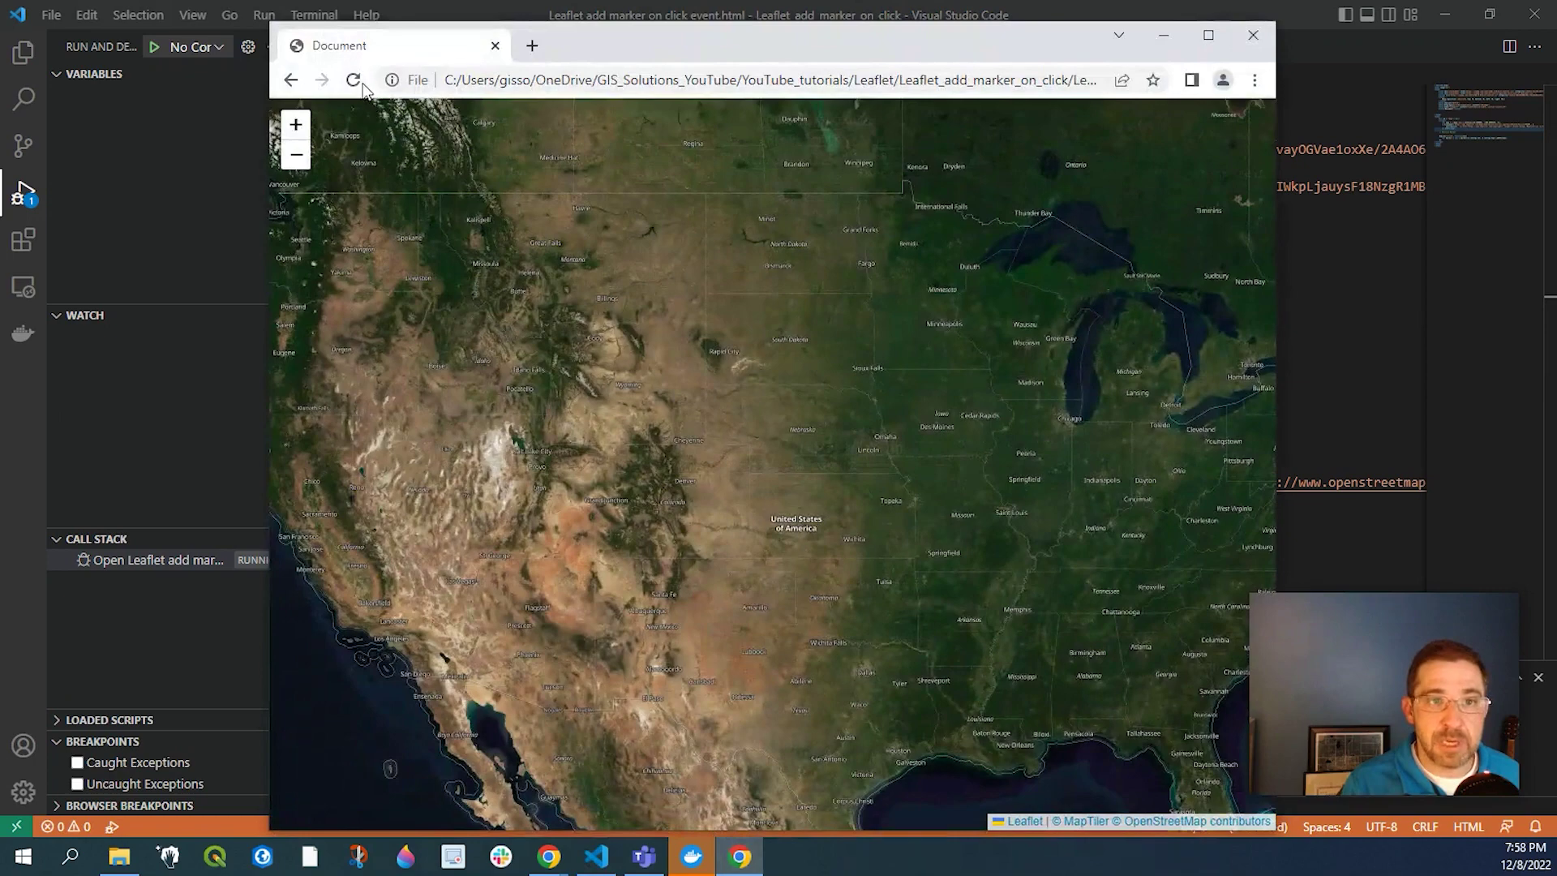
left_click(353, 79)
Drop seven blue markers at points across the central United States.
left_click(785, 469)
left_click(673, 429)
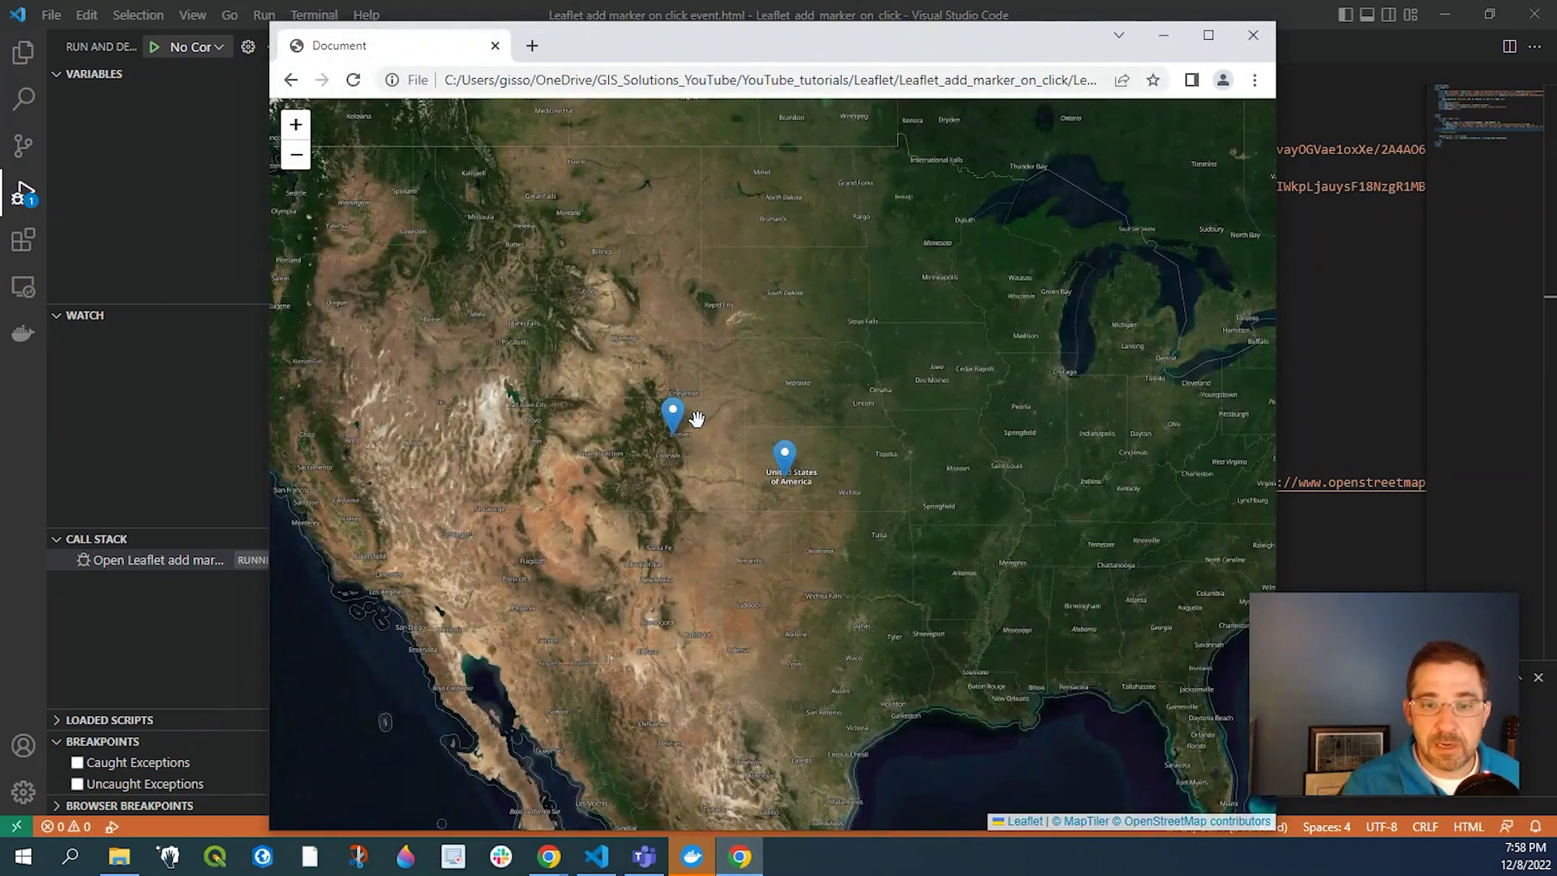
left_click(734, 376)
left_click(831, 421)
left_click(796, 335)
left_click(774, 411)
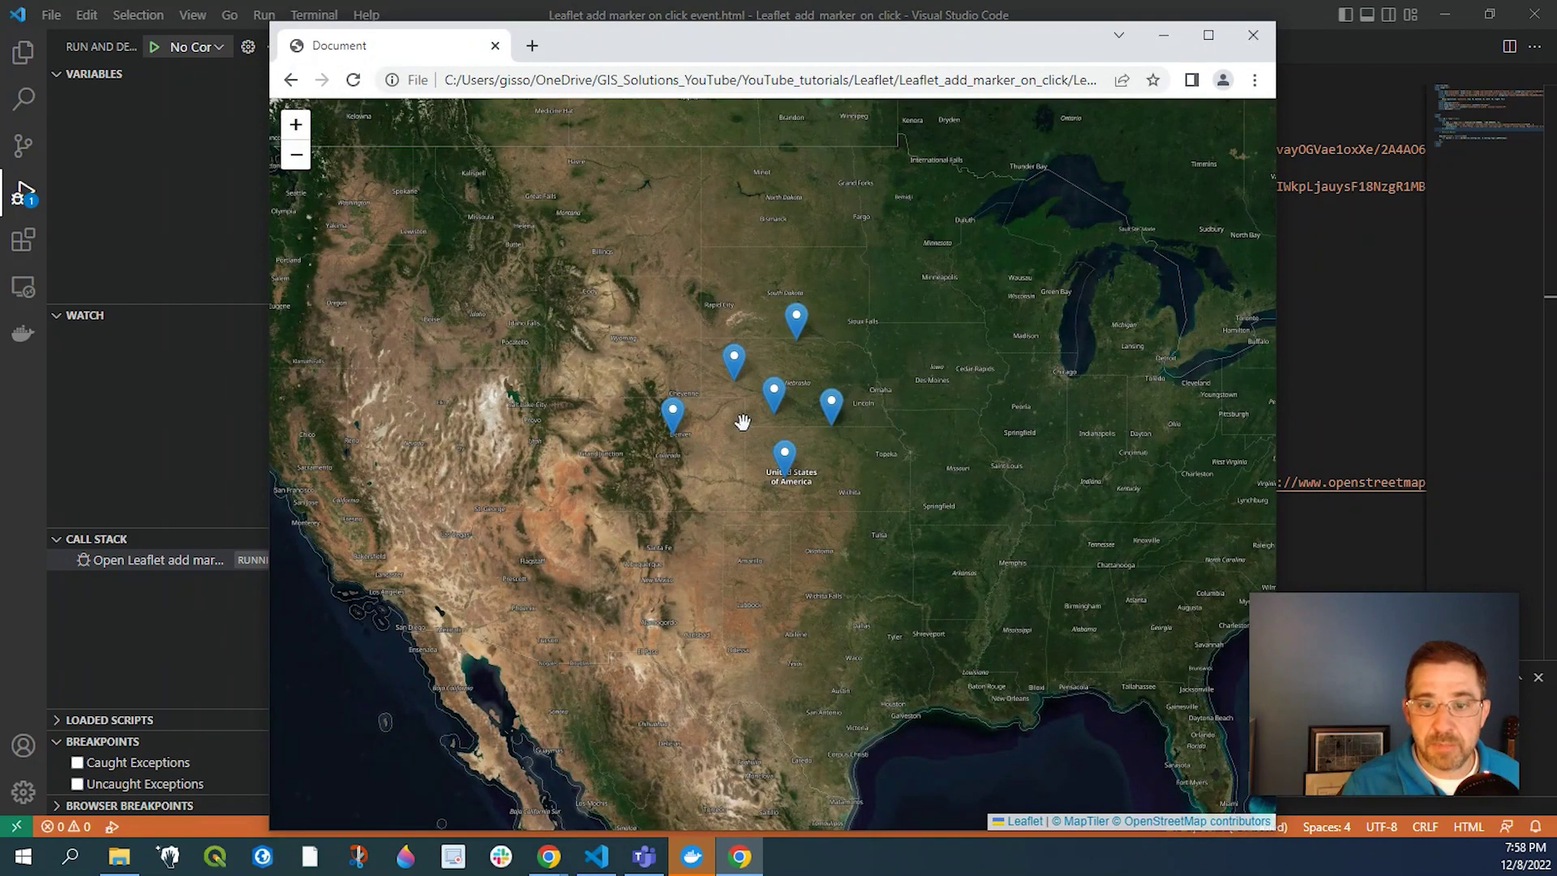
left_click(751, 523)
left_click_drag(848, 517, 858, 556)
left_click(862, 532)
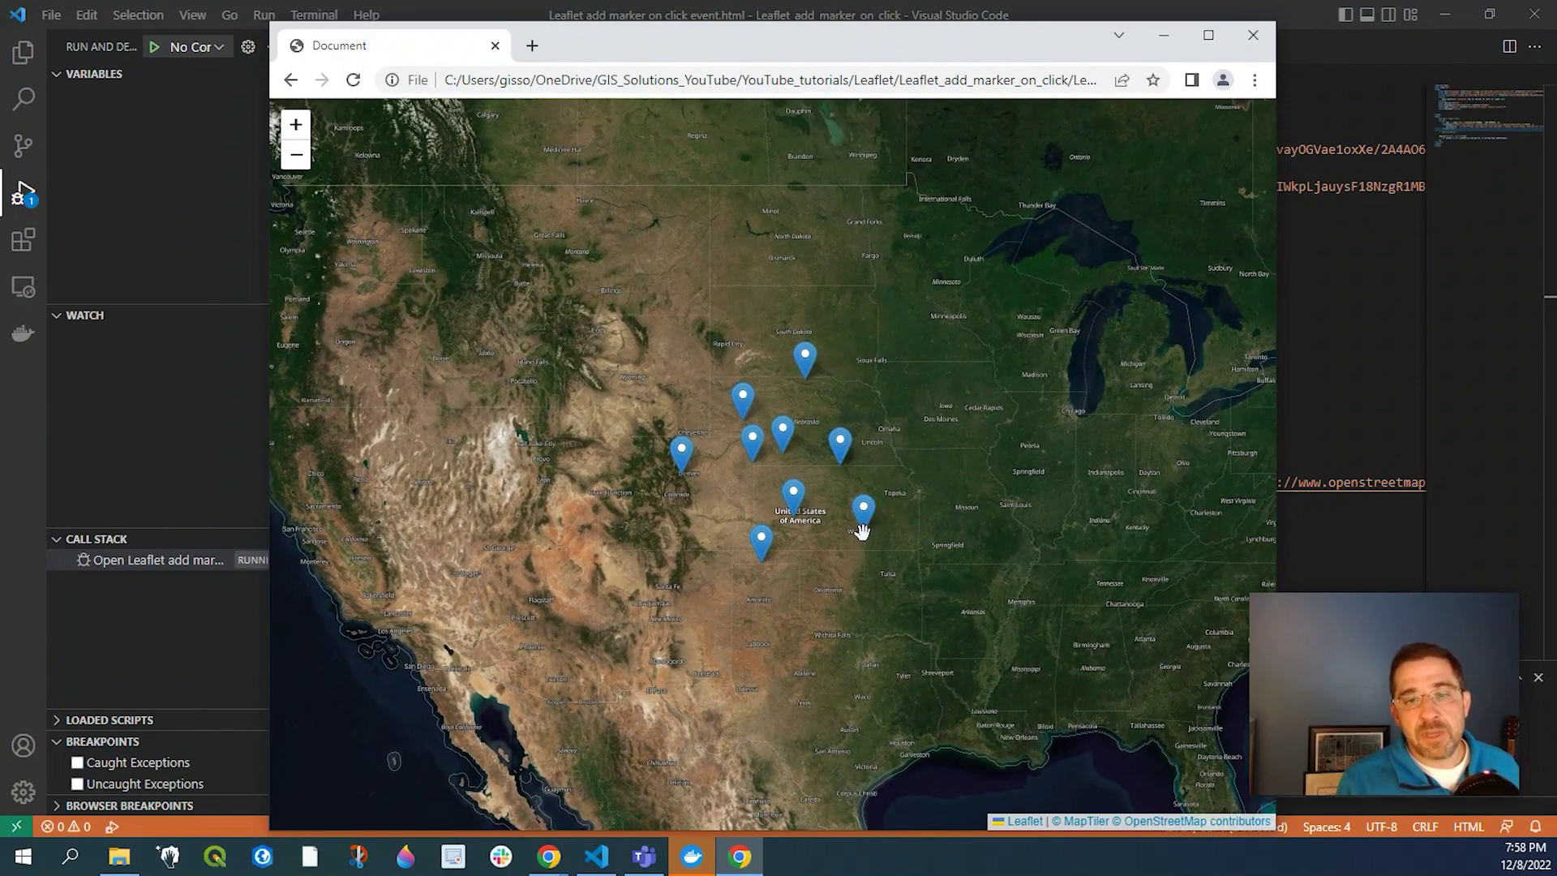